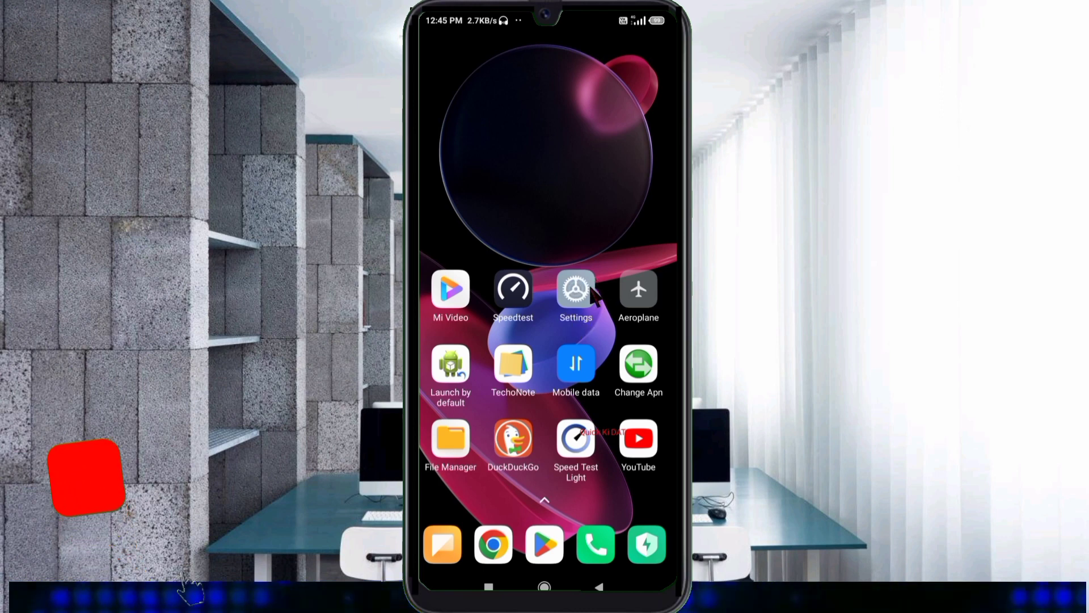
Reach the Access point names list for the Bsnl SIM via SIM cards & mobile networks.
{"action": "left_click", "coordinate": [568, 289]}
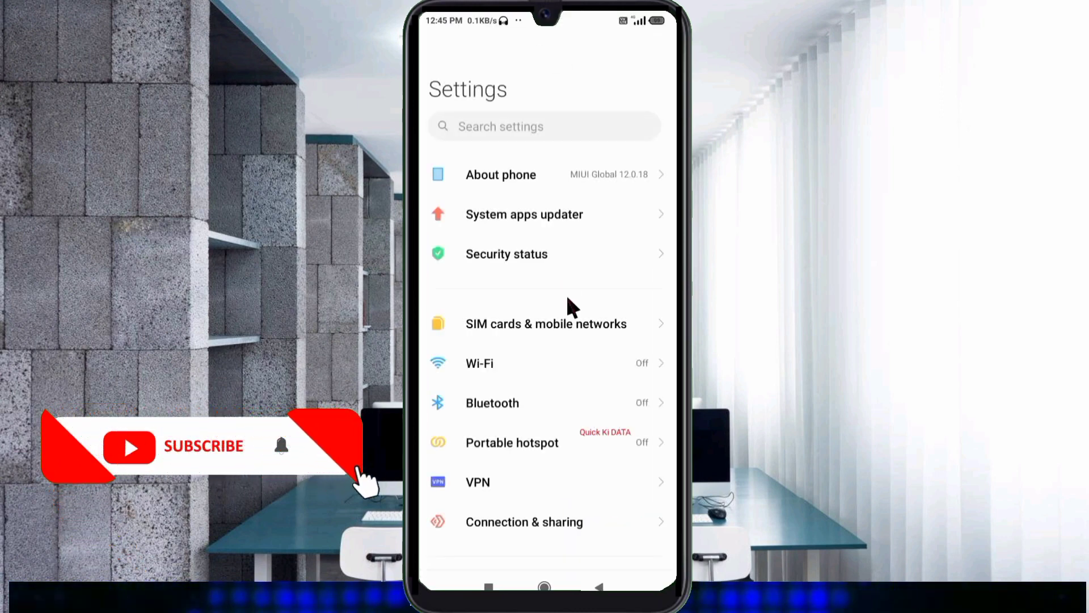
{"action": "left_click", "coordinate": [564, 334]}
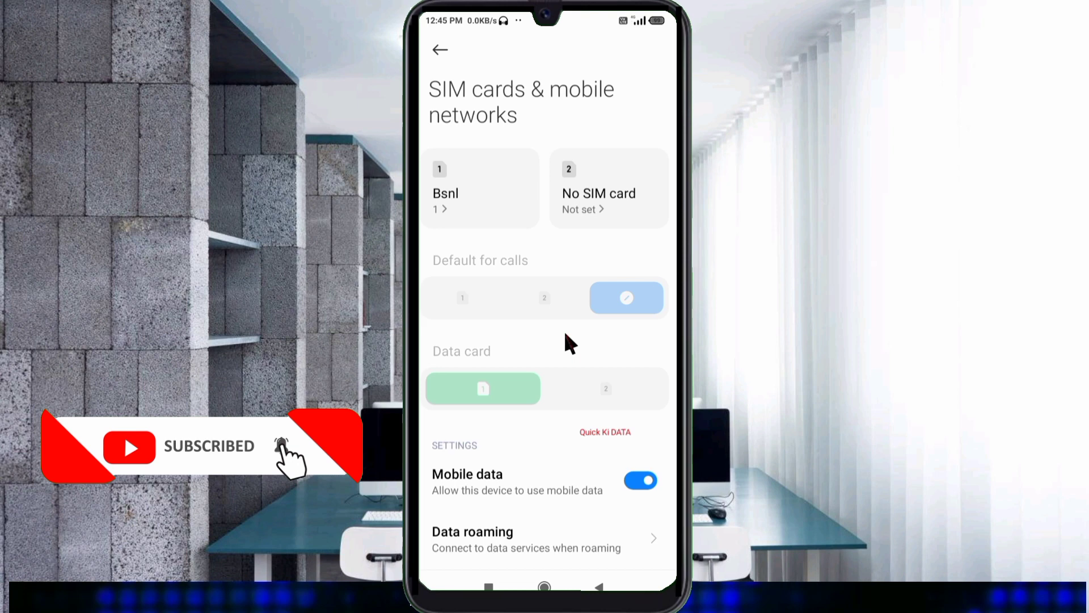
{"action": "left_click", "coordinate": [480, 216]}
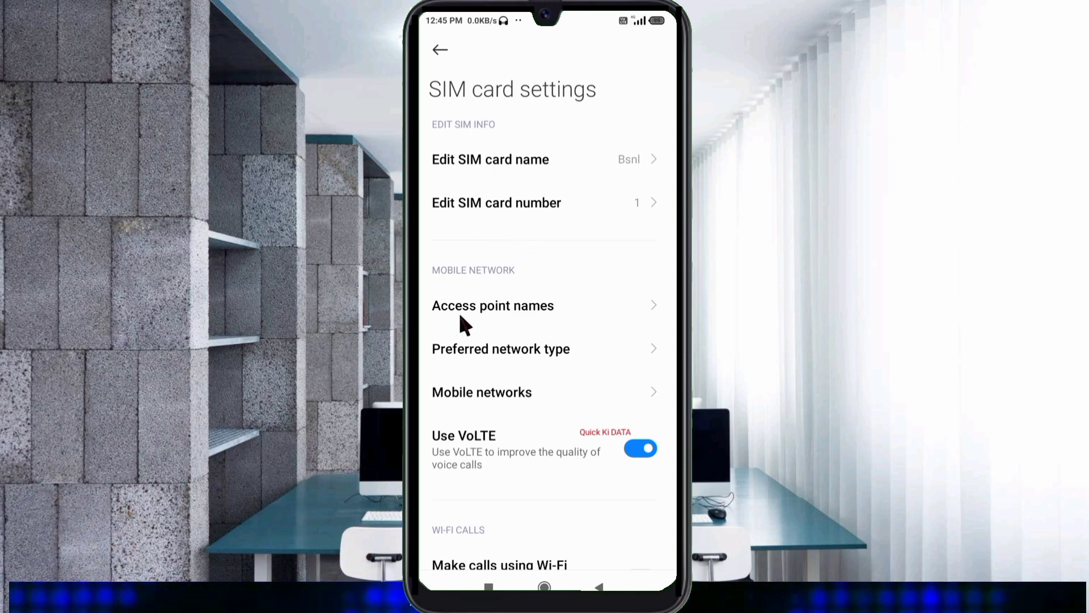
{"action": "left_click", "coordinate": [511, 315]}
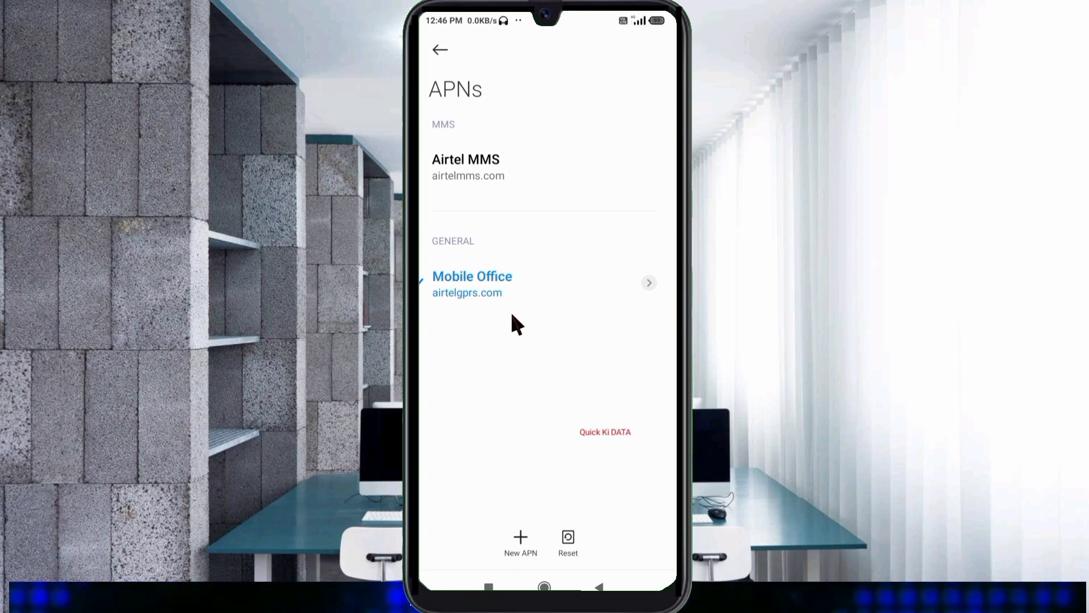
Create a new access point and name it 'Airtel 4G'.
{"action": "left_click", "coordinate": [529, 533]}
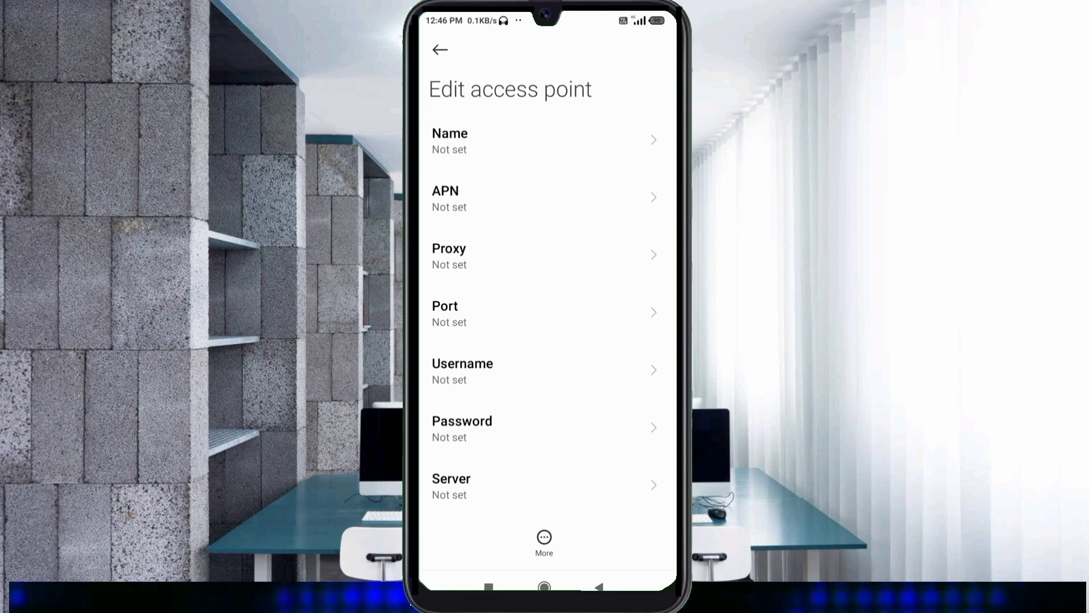
{"action": "left_click", "coordinate": [545, 141]}
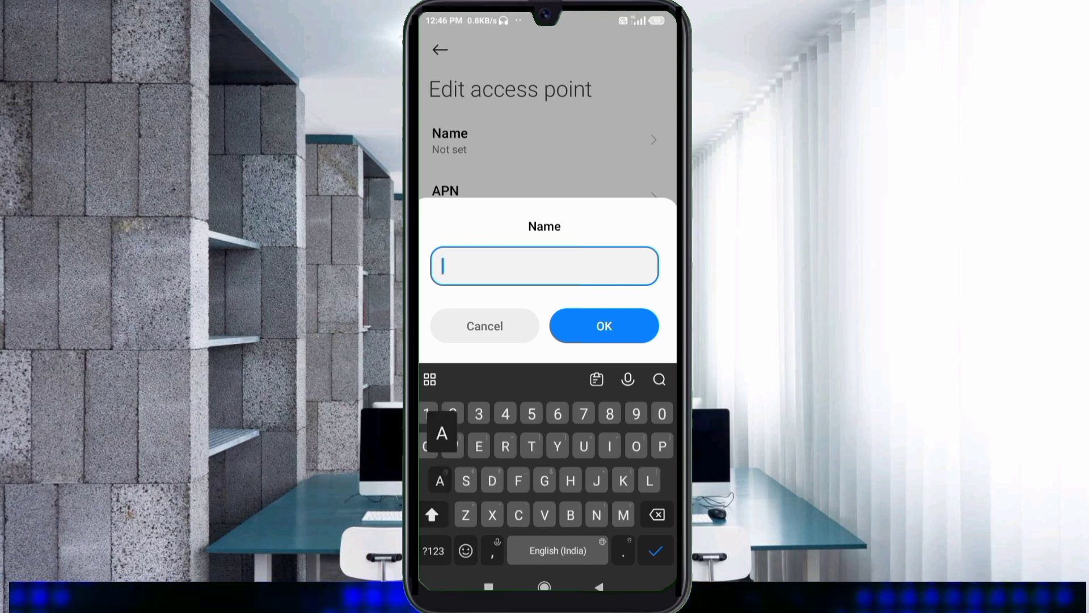
{"action": "type", "text": "Airte"}
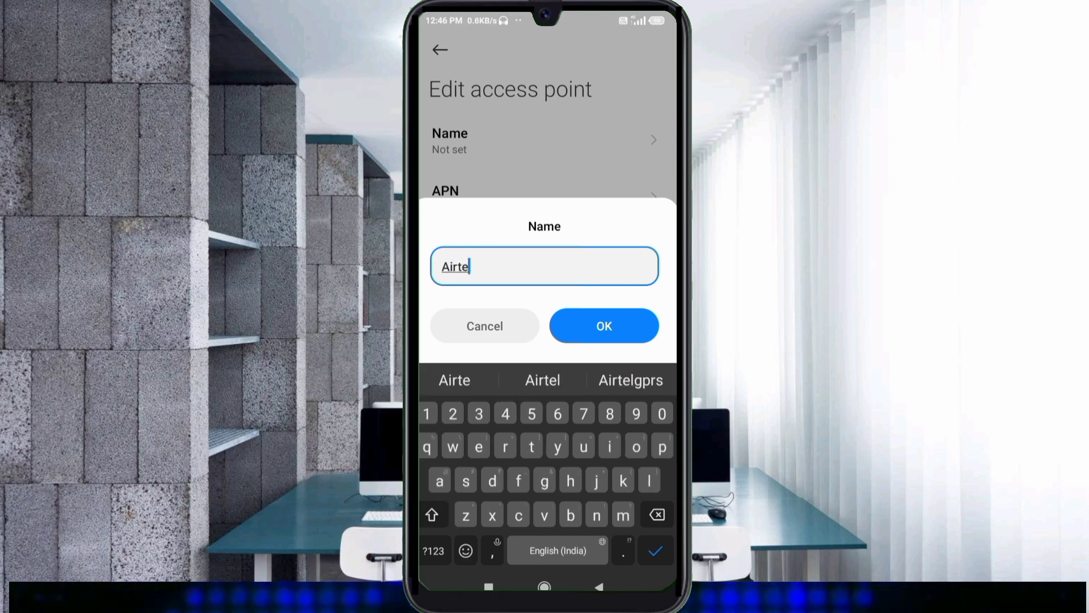
{"action": "type", "text": "l 4"}
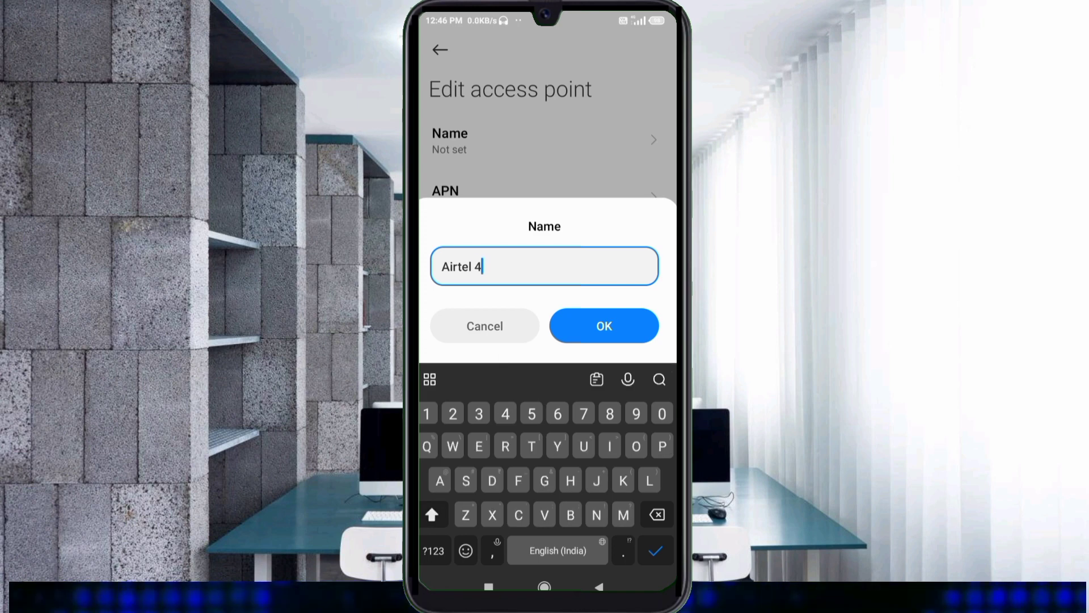
{"action": "type", "text": "G"}
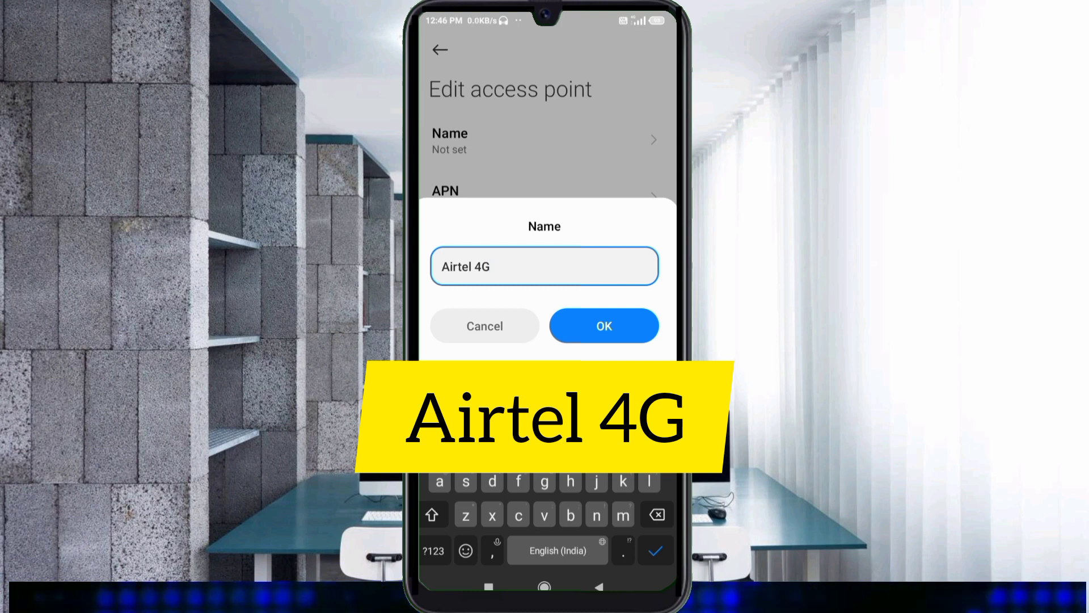
{"action": "left_click", "coordinate": [605, 326]}
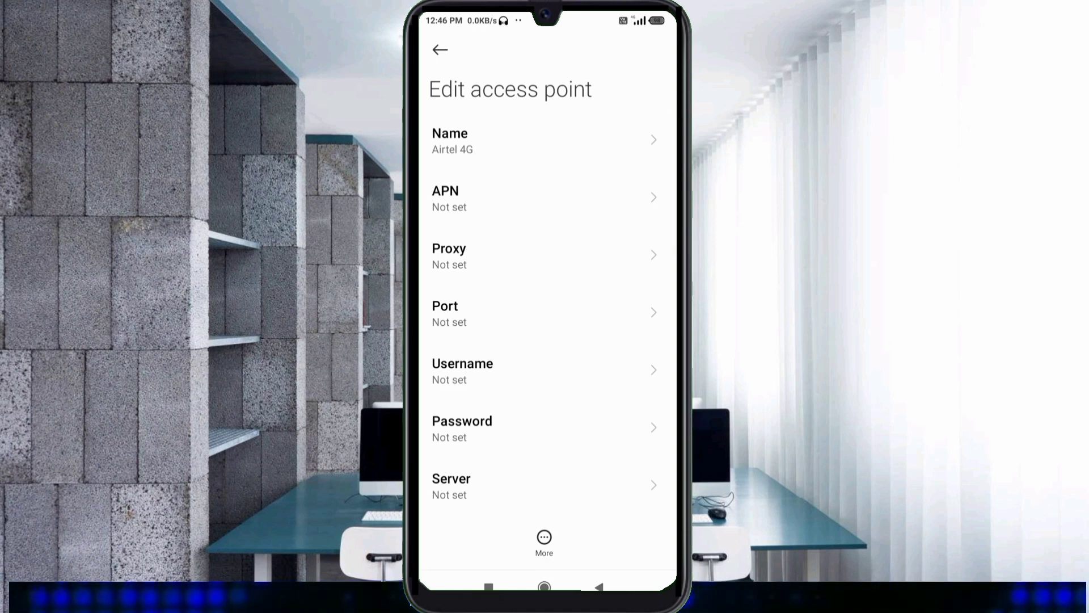
Set the APN to airtelgprs.in and the username to airtel4gnet.
{"action": "left_click", "coordinate": [511, 198]}
{"action": "type", "text": "a"}
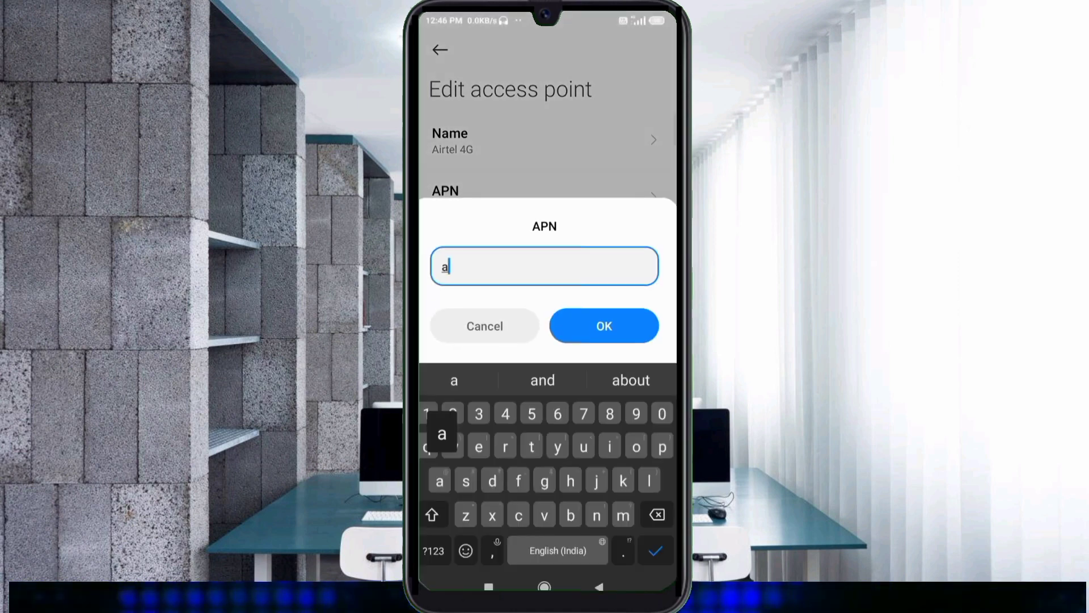
{"action": "type", "text": "irte"}
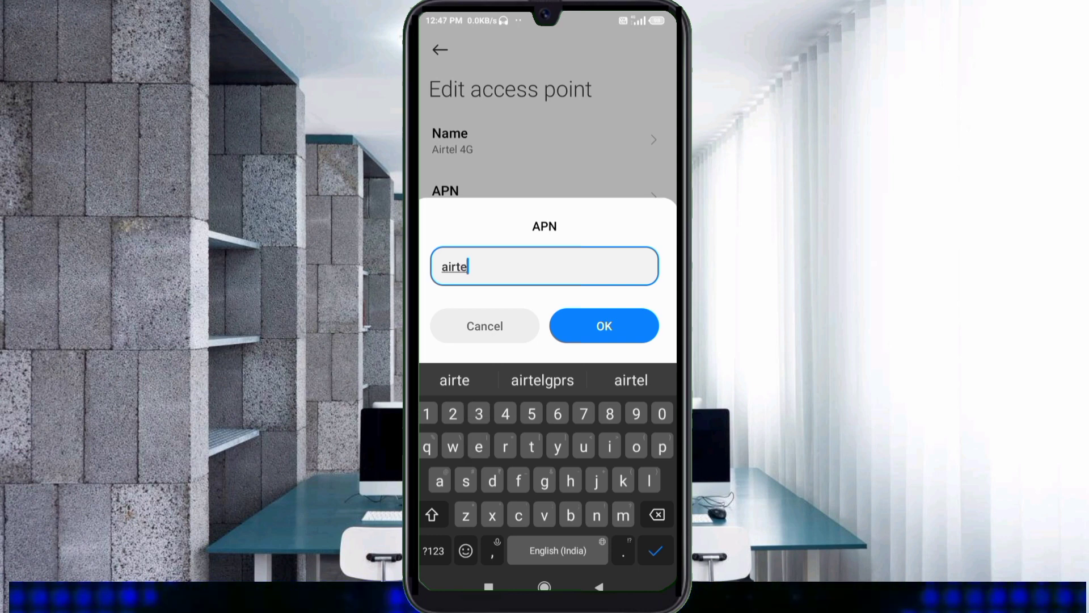
{"action": "type", "text": "lgpr"}
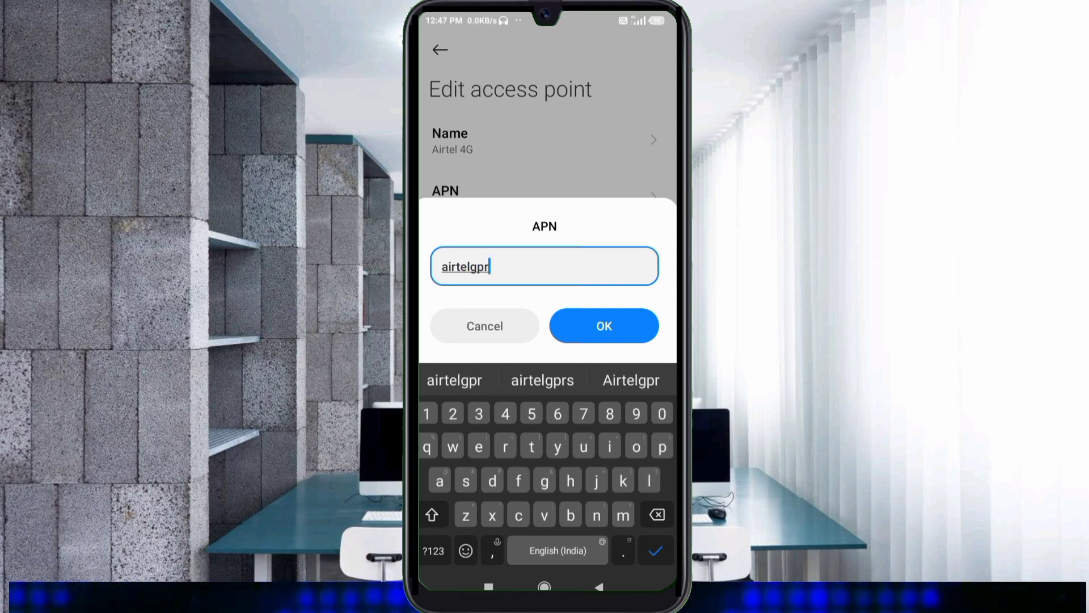
{"action": "type", "text": "s.i"}
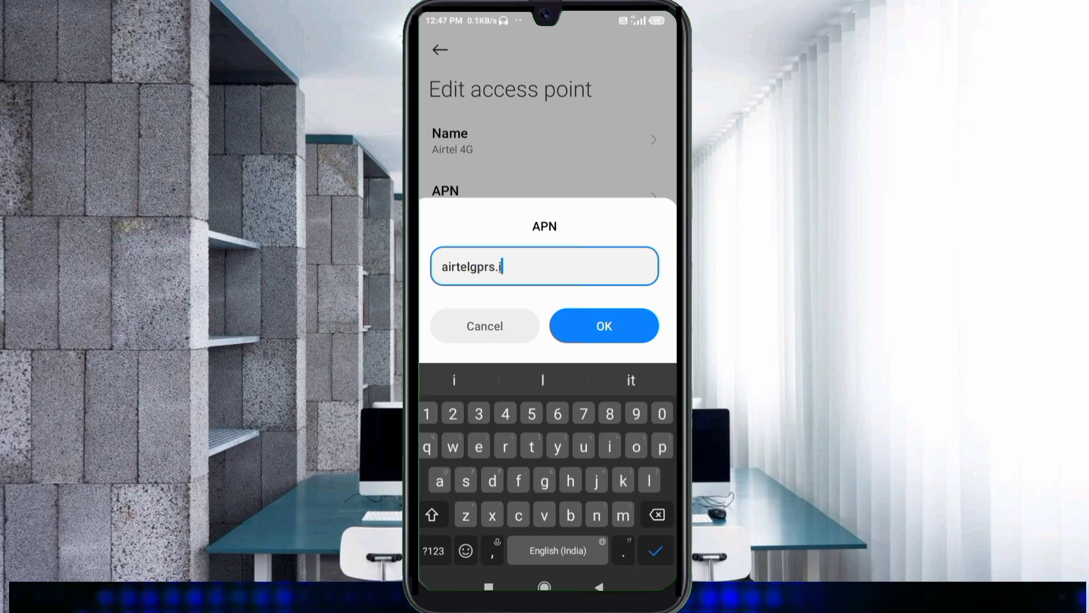
{"action": "type", "text": "n"}
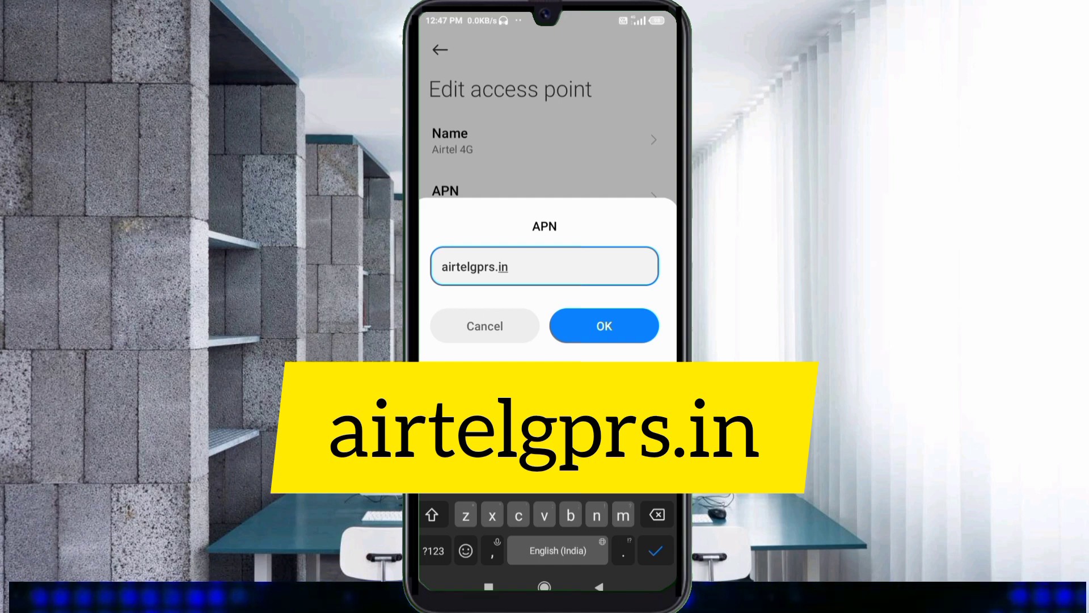
{"action": "left_click", "coordinate": [604, 325]}
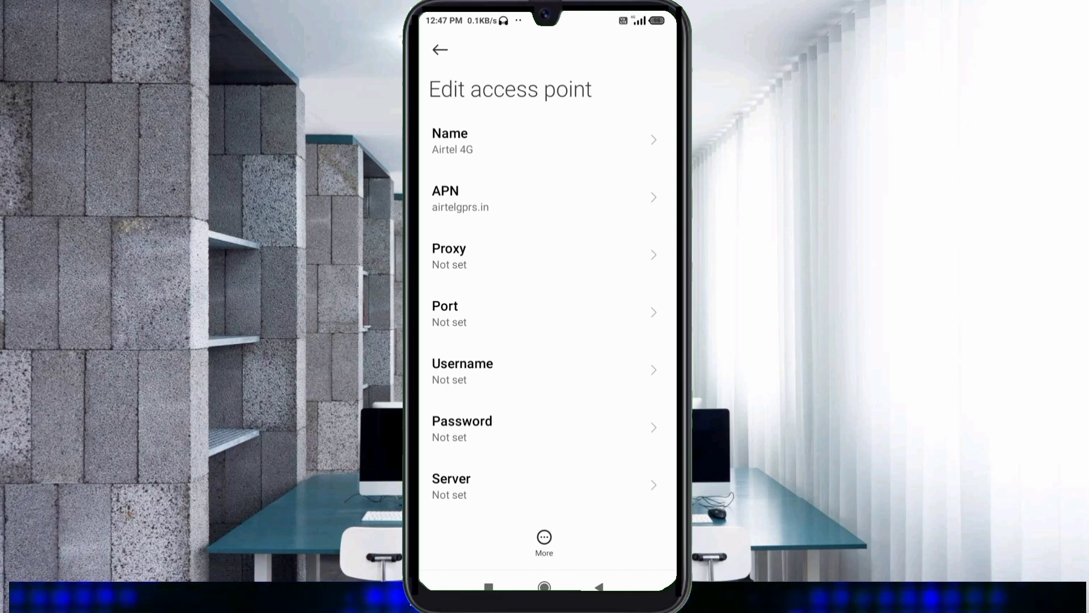
{"action": "left_click", "coordinate": [545, 369]}
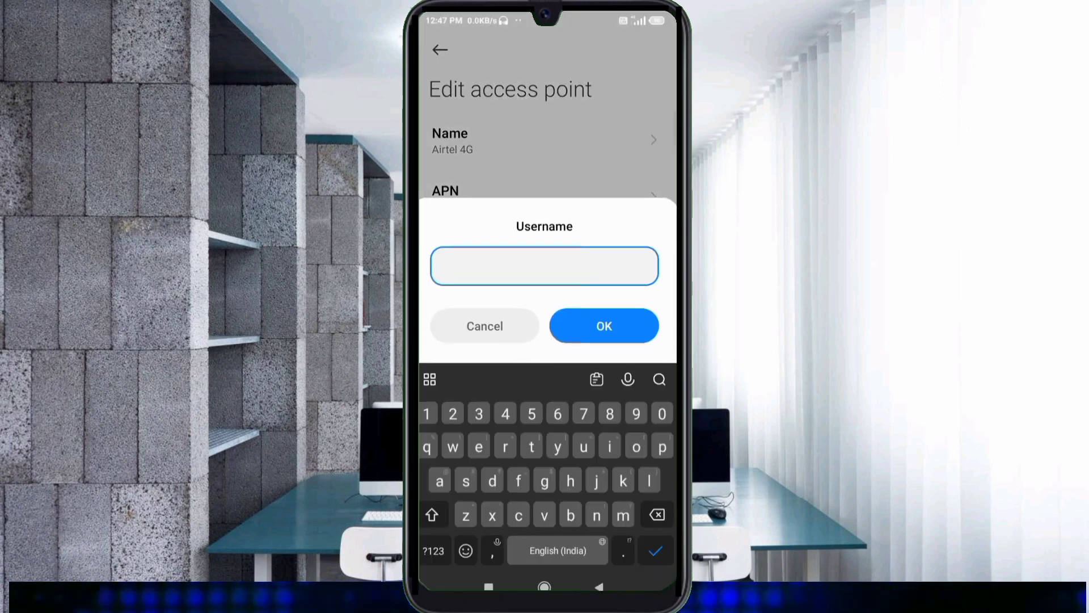
{"action": "type", "text": "airte"}
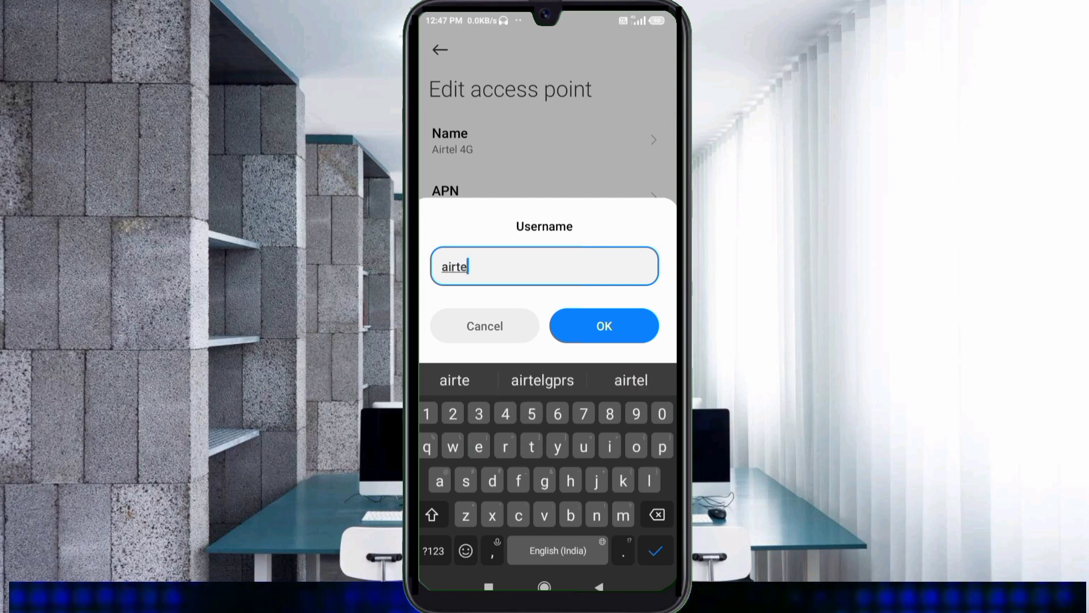
{"action": "type", "text": "l4gn"}
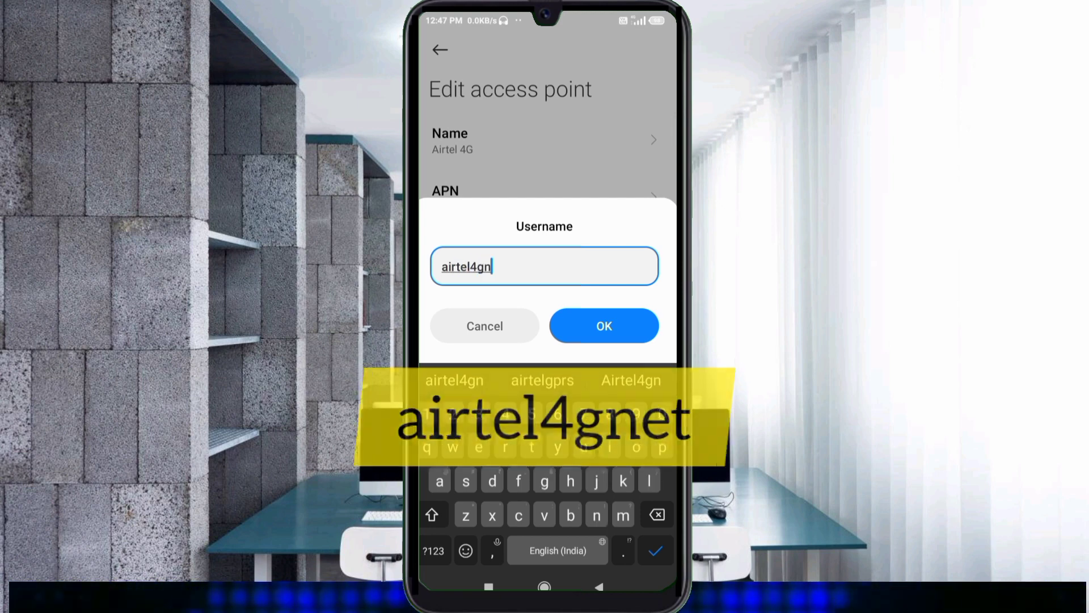
{"action": "type", "text": "e"}
{"action": "type", "text": "t"}
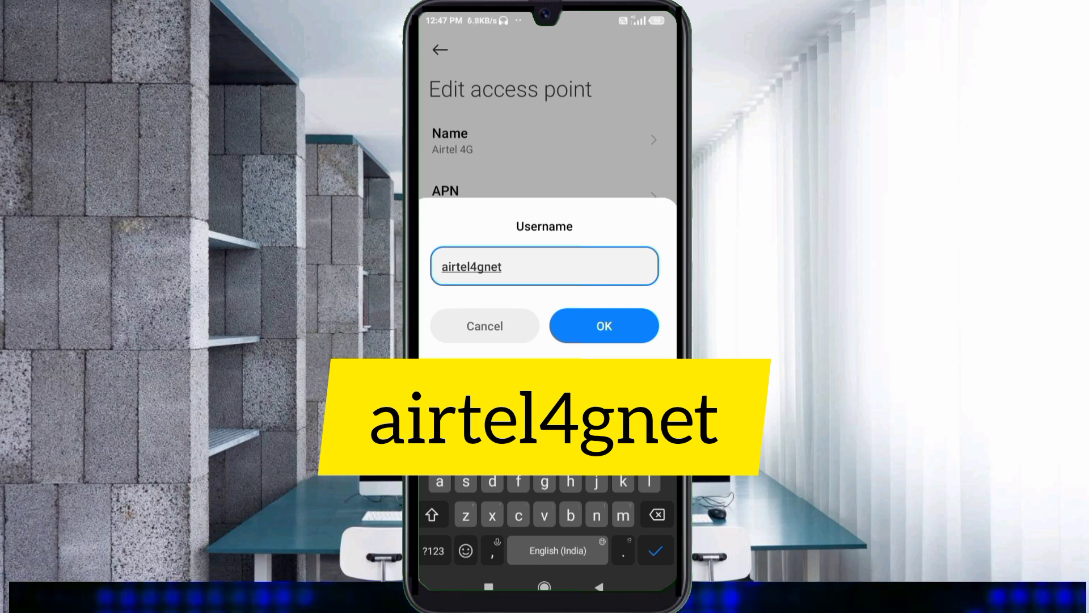
{"action": "left_click", "coordinate": [604, 325]}
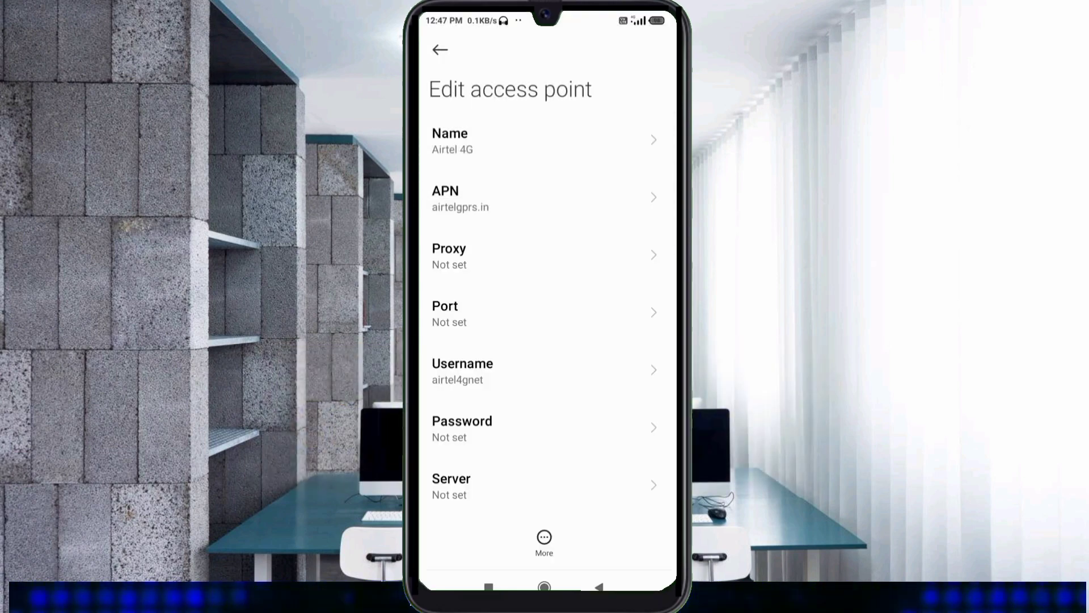
{"action": "left_click_drag", "start_coordinate": [545, 485], "coordinate": [545, 256]}
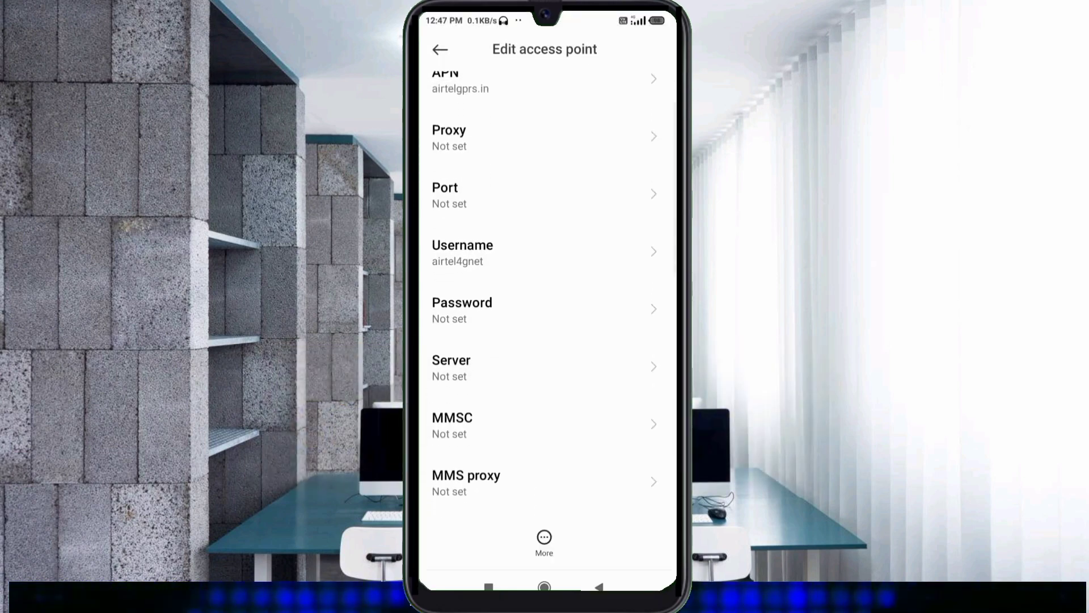
{"action": "left_click_drag", "start_coordinate": [545, 426], "coordinate": [545, 344]}
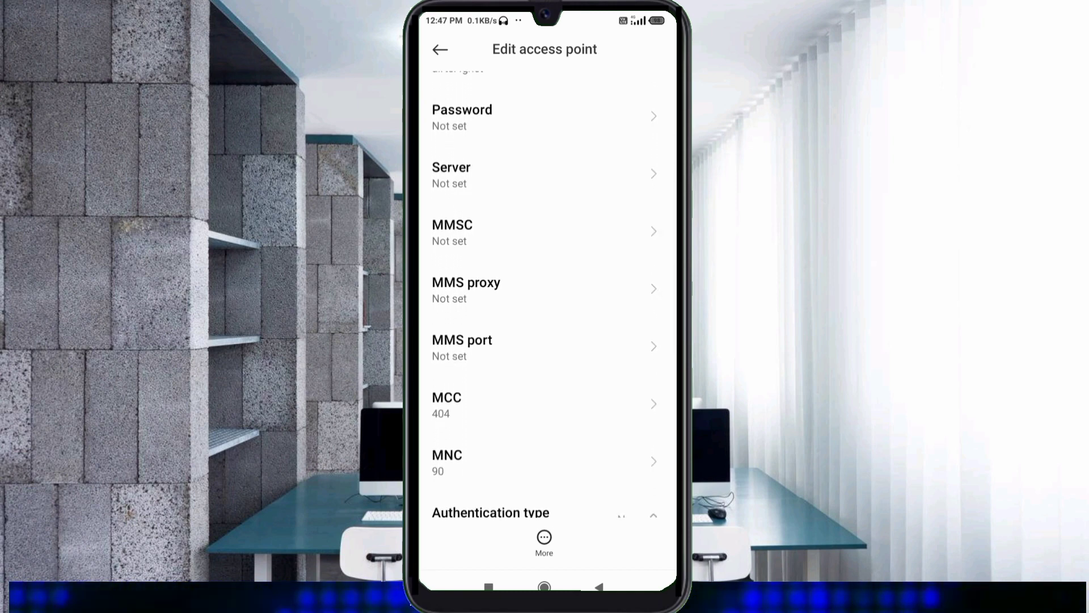
{"action": "left_click", "coordinate": [544, 174]}
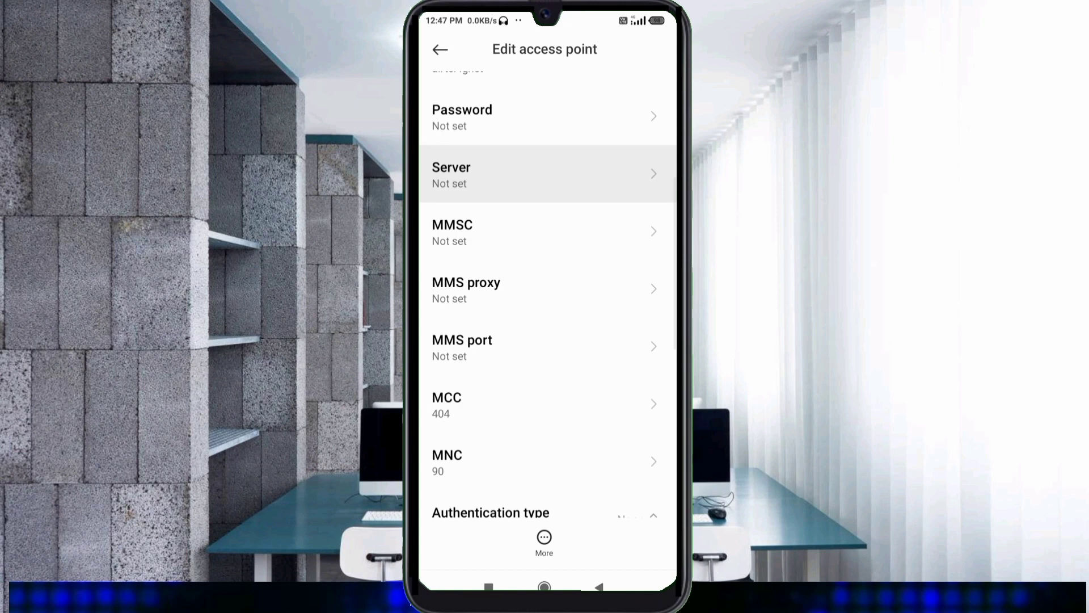
{"action": "type", "text": "ww"}
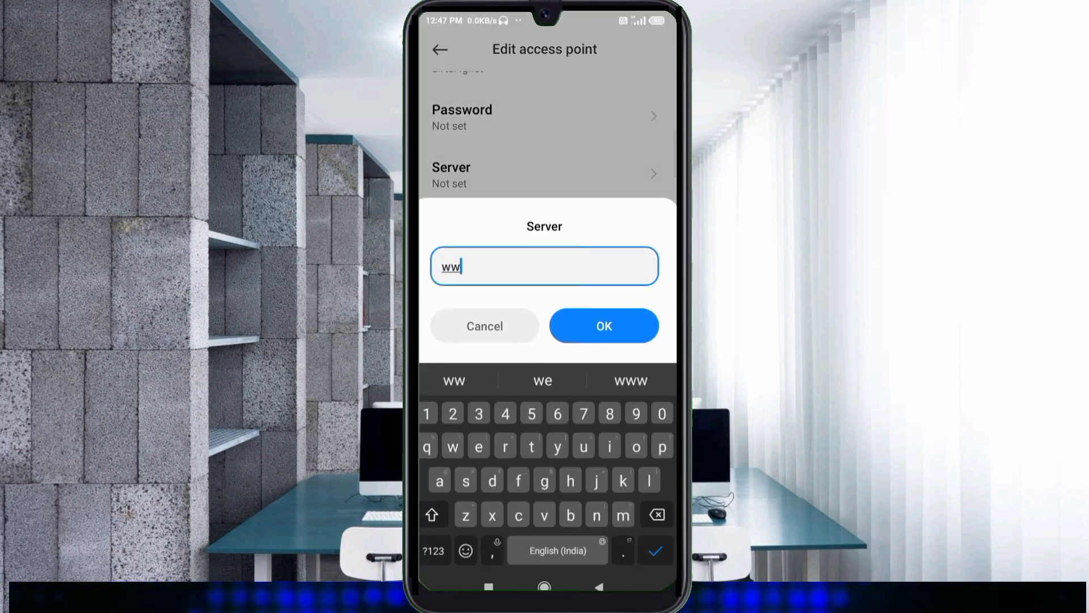
{"action": "type", "text": "w.goo"}
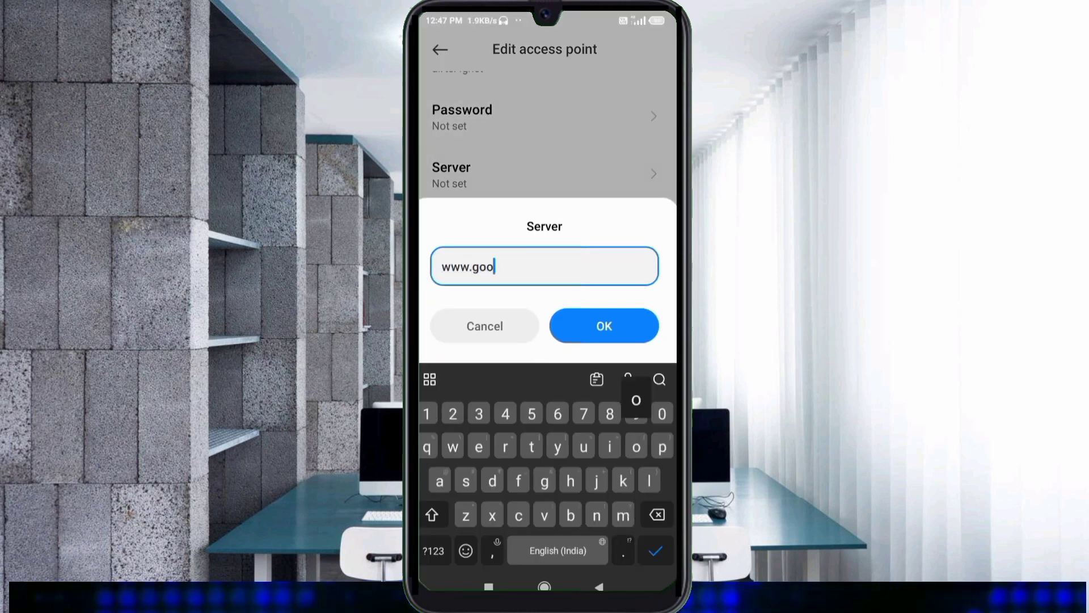
{"action": "type", "text": "gle."}
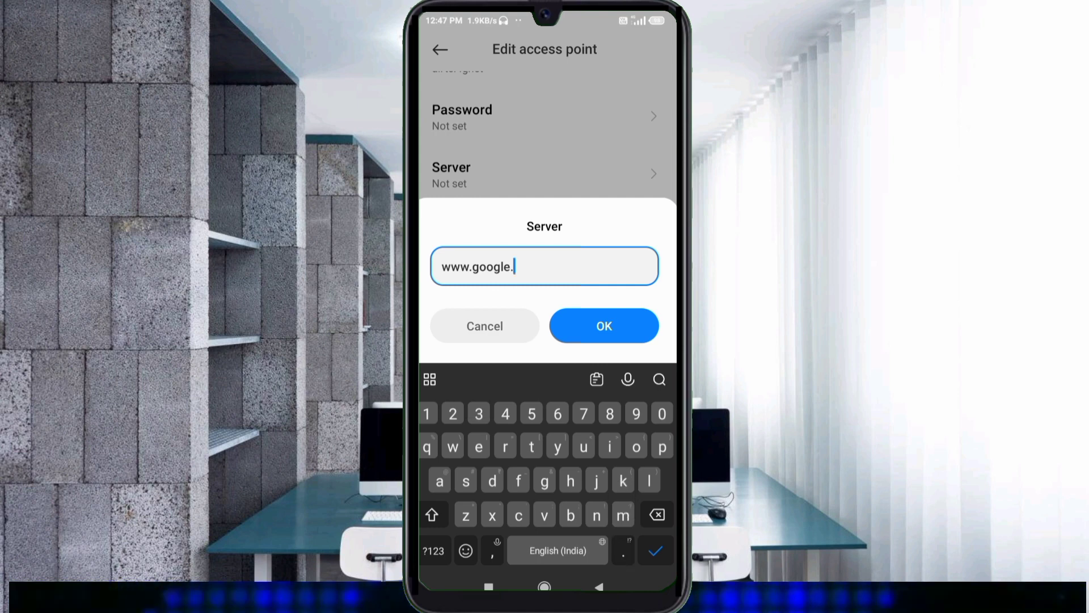
{"action": "type", "text": "com"}
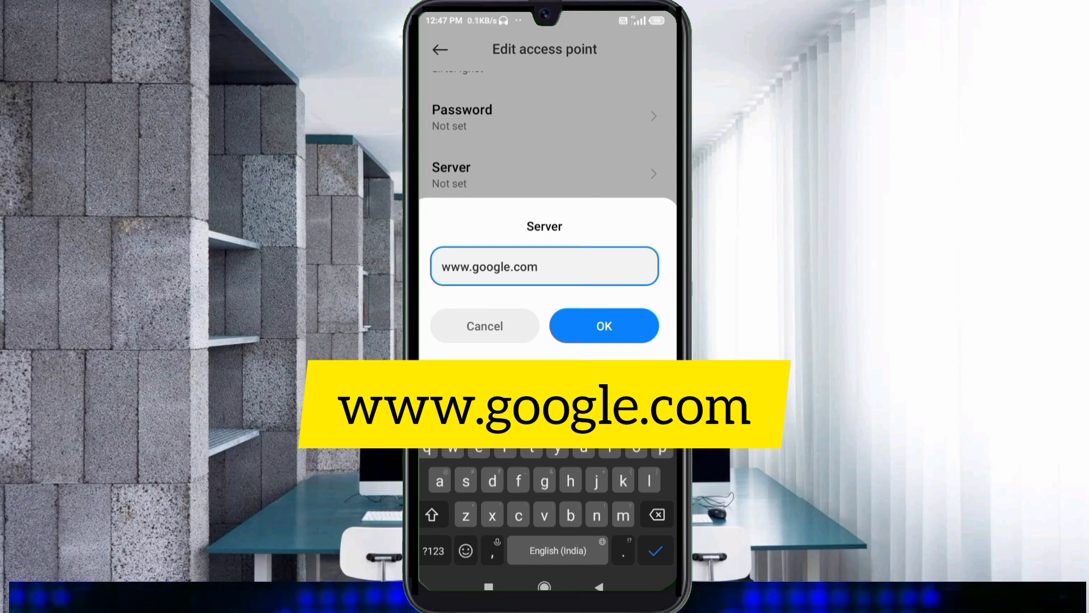
{"action": "left_click", "coordinate": [605, 327]}
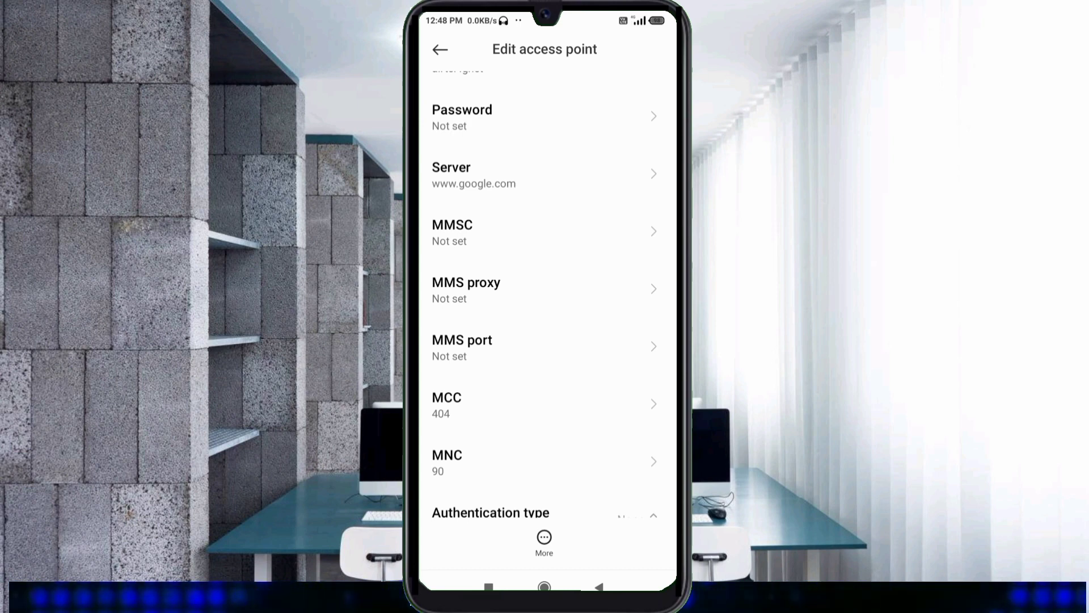
{"action": "scroll", "coordinate": [545, 341], "scroll_direction": "down", "scroll_amount": 2}
{"action": "scroll", "coordinate": [545, 341], "scroll_direction": "down", "scroll_amount": 2}
{"action": "scroll", "coordinate": [545, 341], "scroll_direction": "down", "scroll_amount": 2}
{"action": "scroll", "coordinate": [546, 340], "scroll_direction": "down", "scroll_amount": 2}
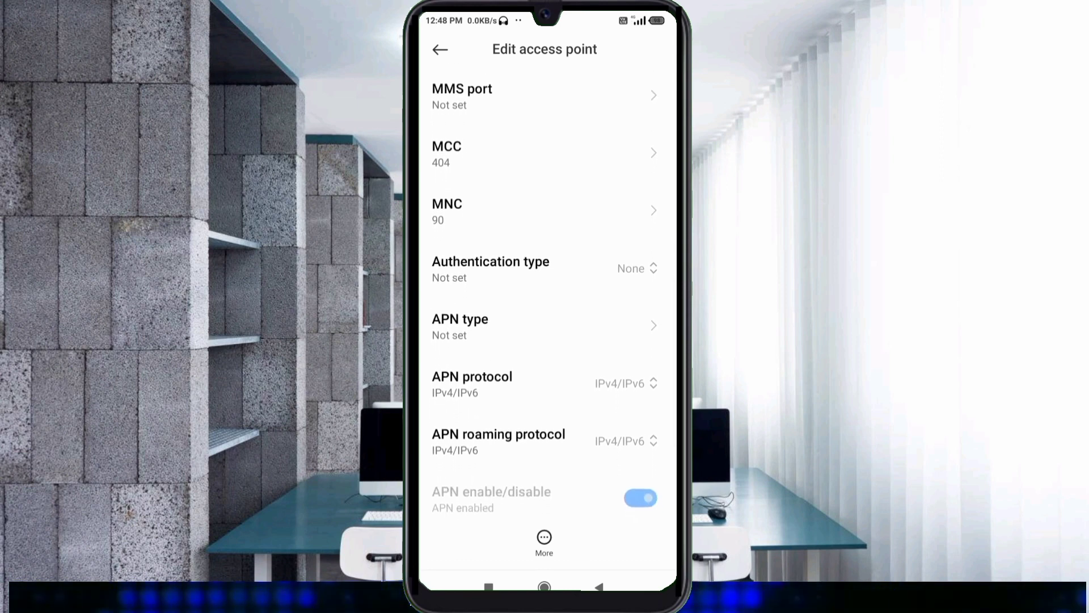
Choose PAP or CHAP authentication, then begin setting the APN type.
{"action": "left_click", "coordinate": [545, 268]}
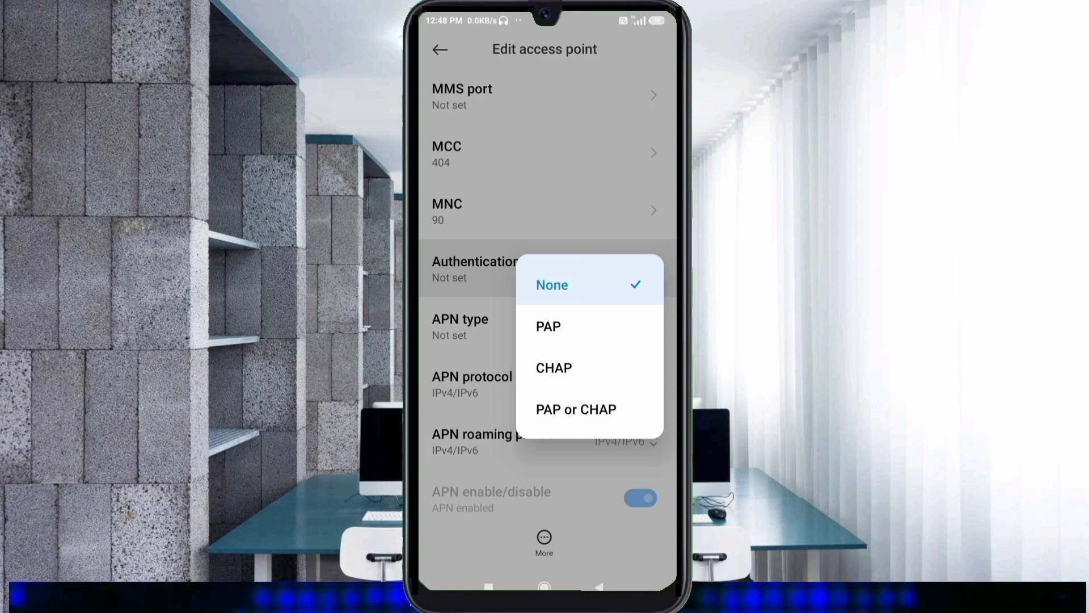
{"action": "left_click", "coordinate": [576, 410]}
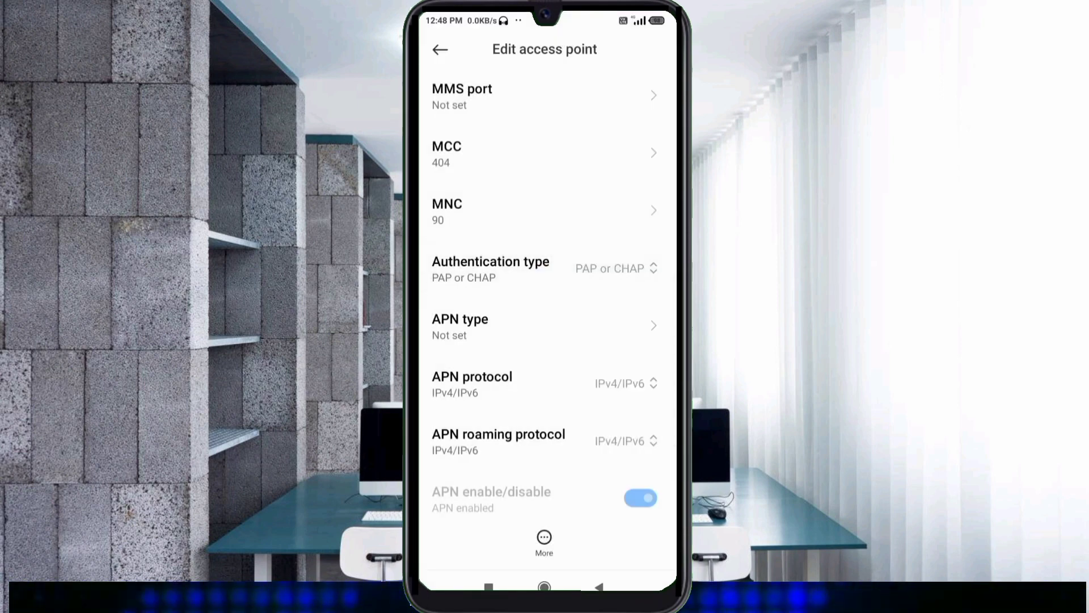
{"action": "left_click", "coordinate": [511, 325]}
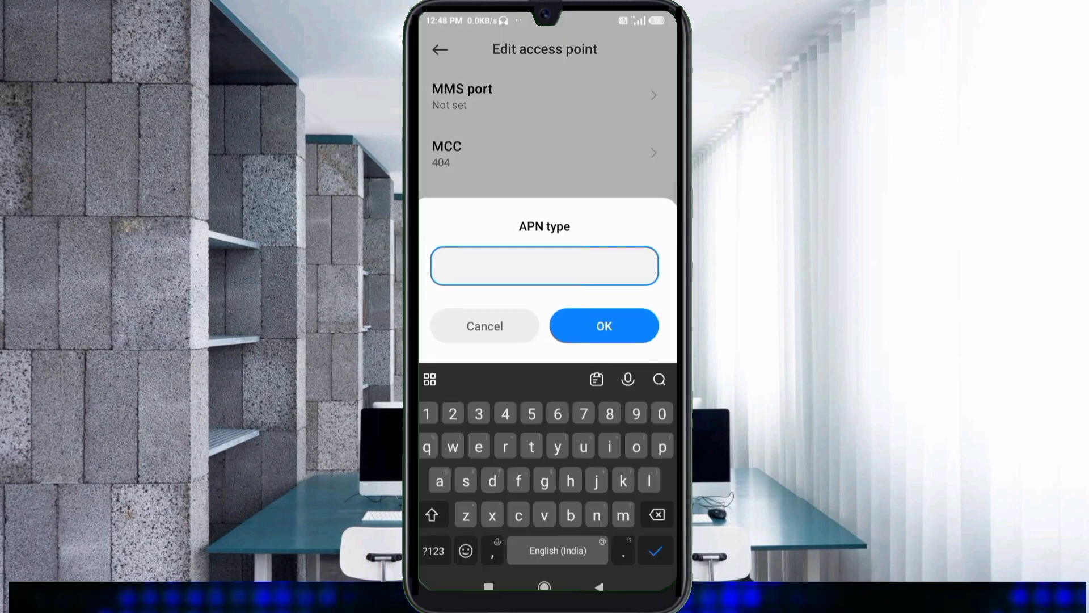
{"action": "type", "text": "defau"}
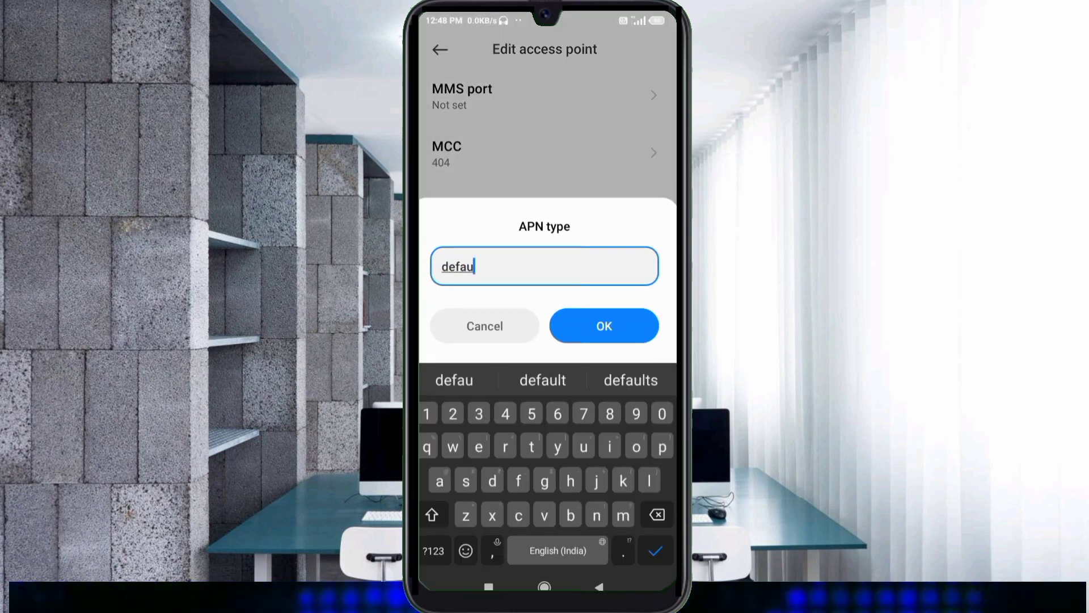
{"action": "type", "text": "lt"}
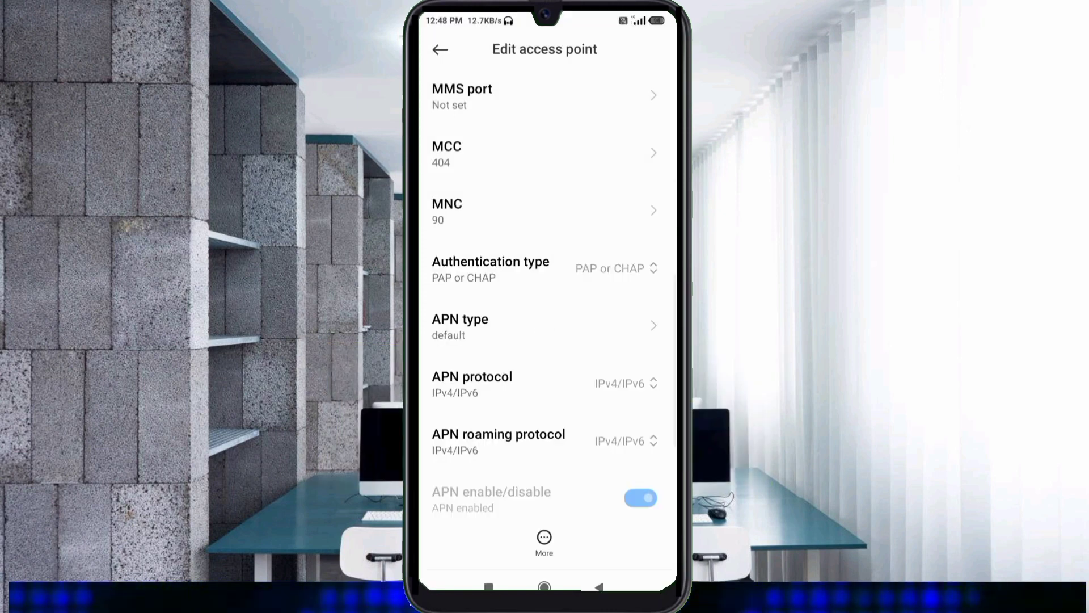
{"action": "scroll", "coordinate": [545, 323], "scroll_direction": "down", "scroll_amount": 3}
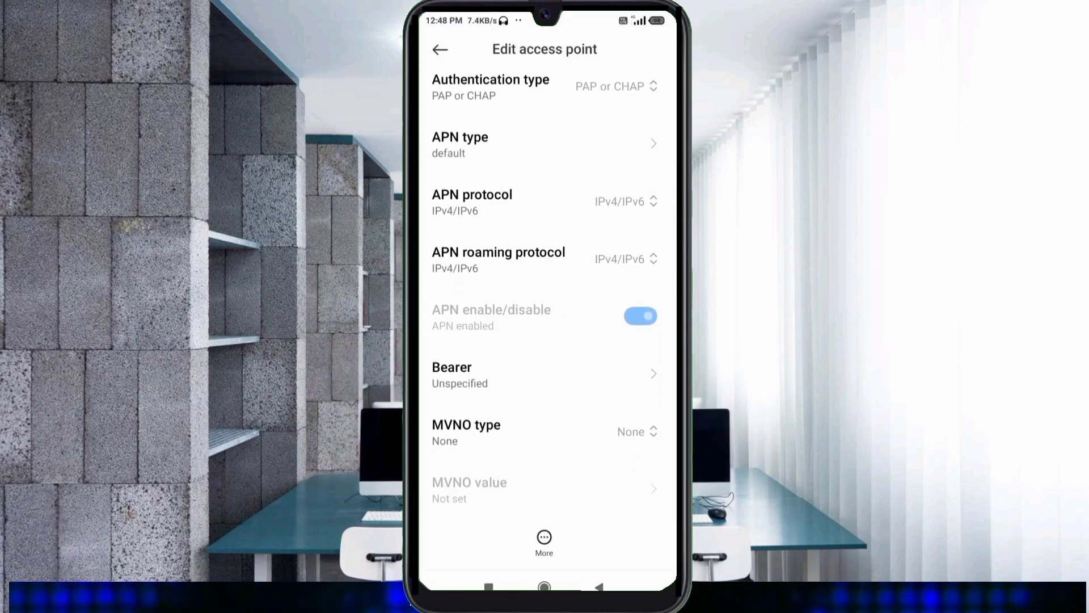
{"action": "left_click", "coordinate": [545, 201]}
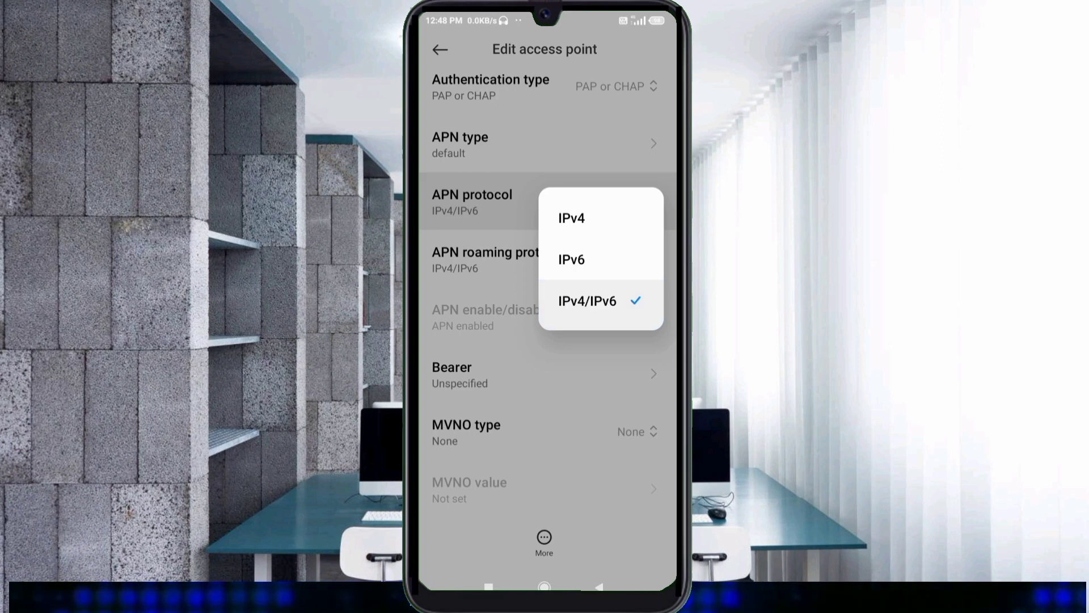
{"action": "left_click", "coordinate": [587, 301]}
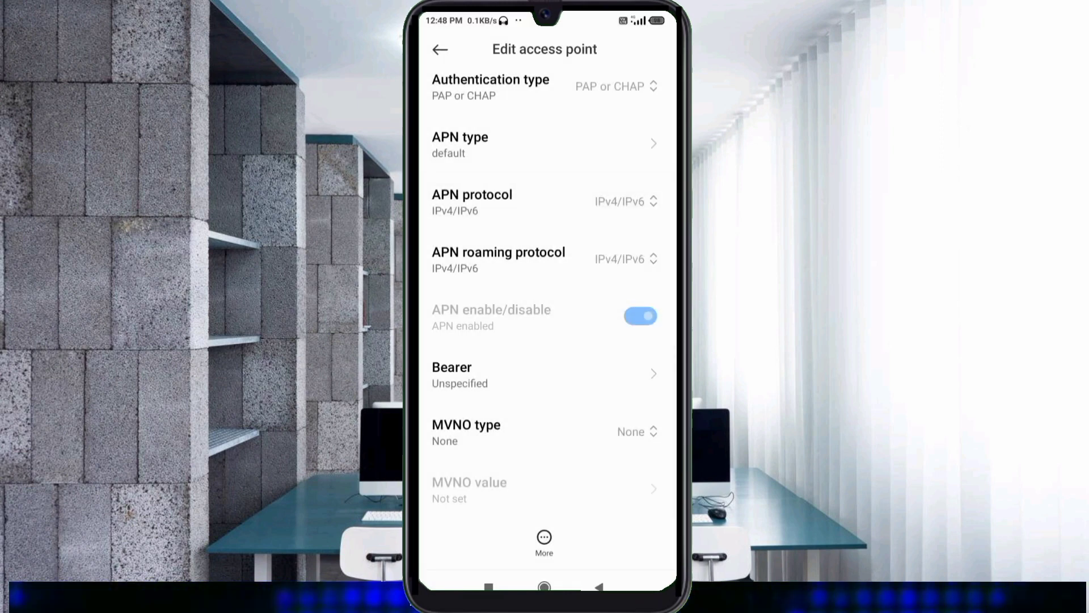
{"action": "left_click", "coordinate": [546, 259]}
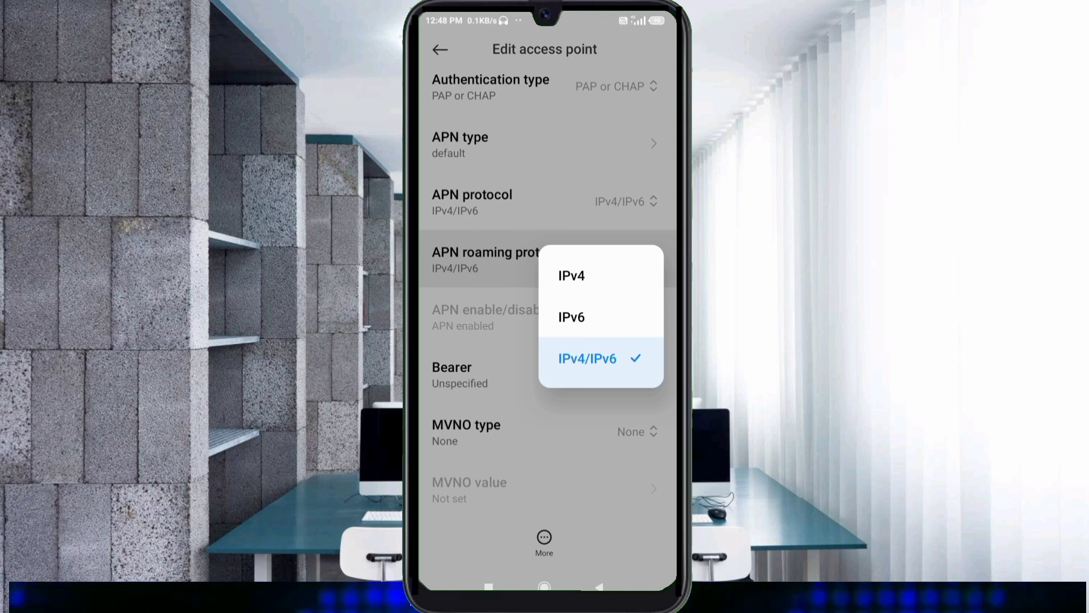
{"action": "left_click", "coordinate": [601, 358]}
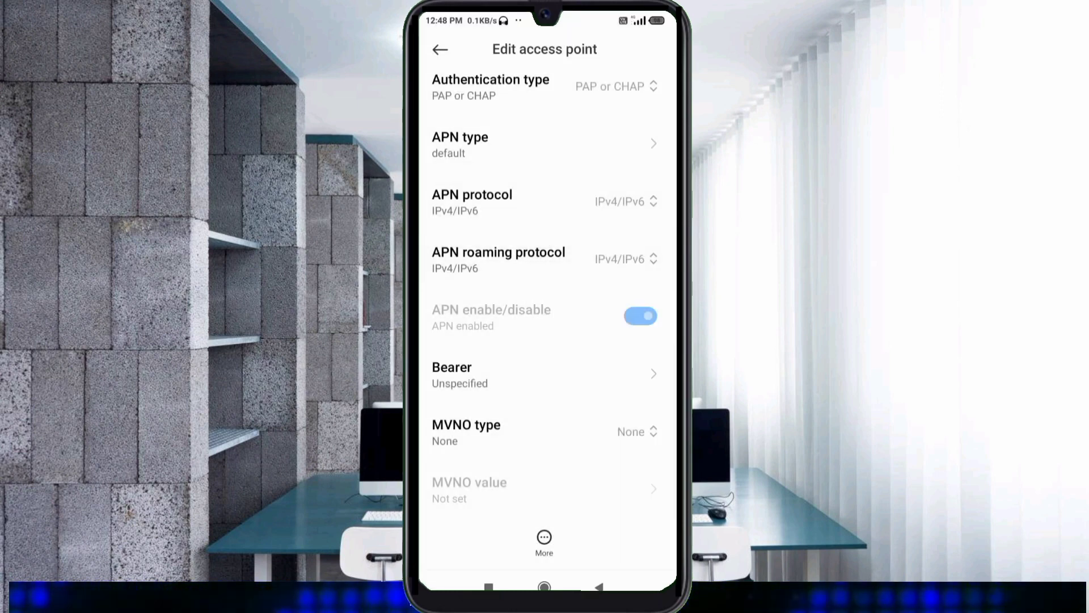
Enable bearers LTE, HSPAP, HSPA, HSDPA, UMTS, EDGE, GPRS, 1xRTT, IS95B and IS95A.
{"action": "left_click", "coordinate": [545, 375]}
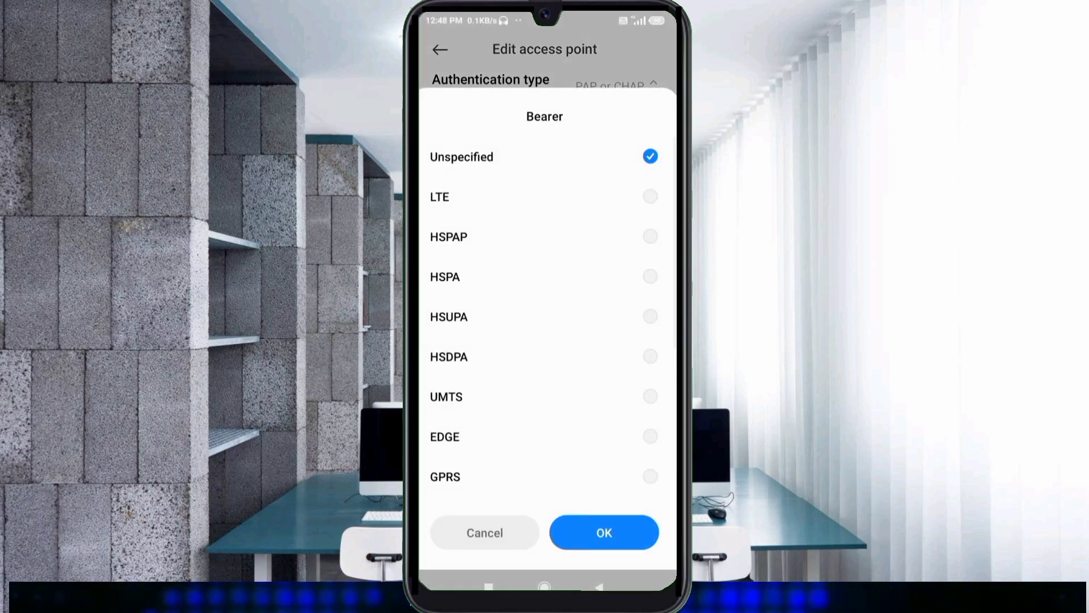
{"action": "left_click", "coordinate": [544, 197]}
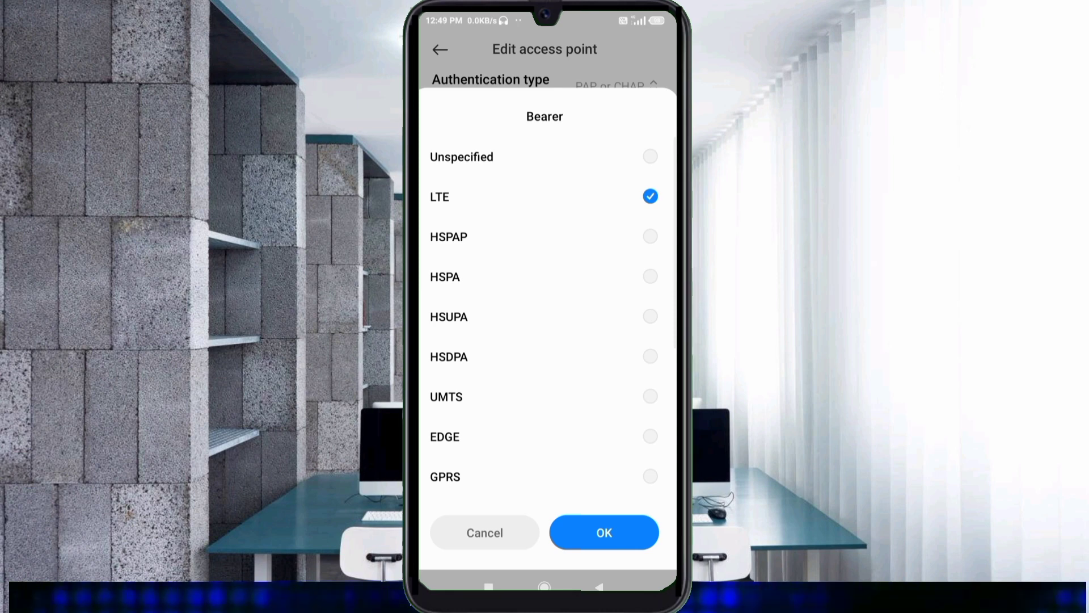
{"action": "left_click", "coordinate": [545, 238]}
{"action": "left_click", "coordinate": [545, 277]}
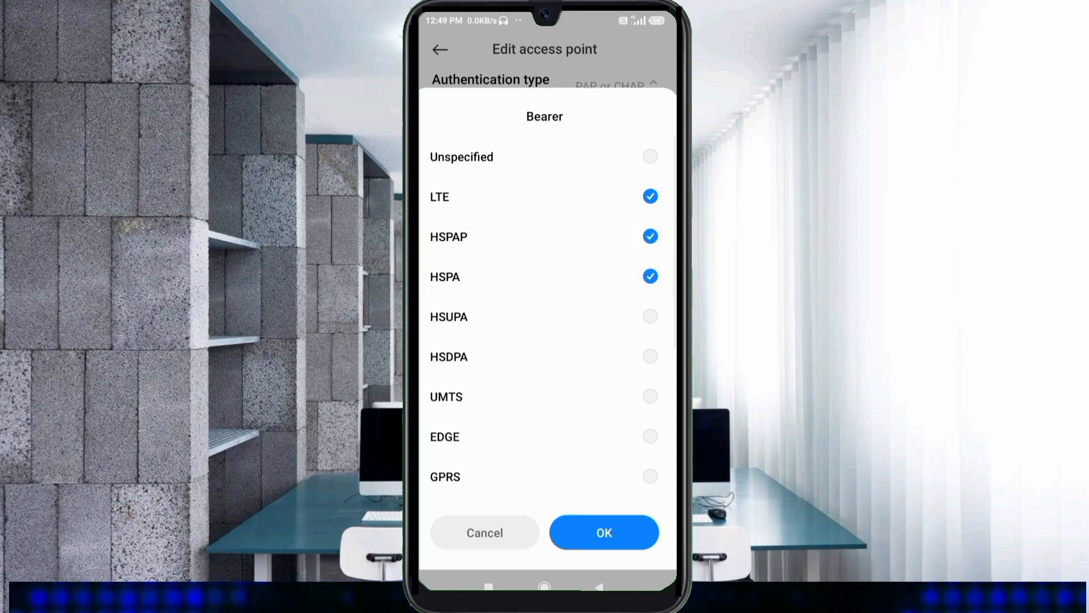
{"action": "left_click", "coordinate": [545, 356]}
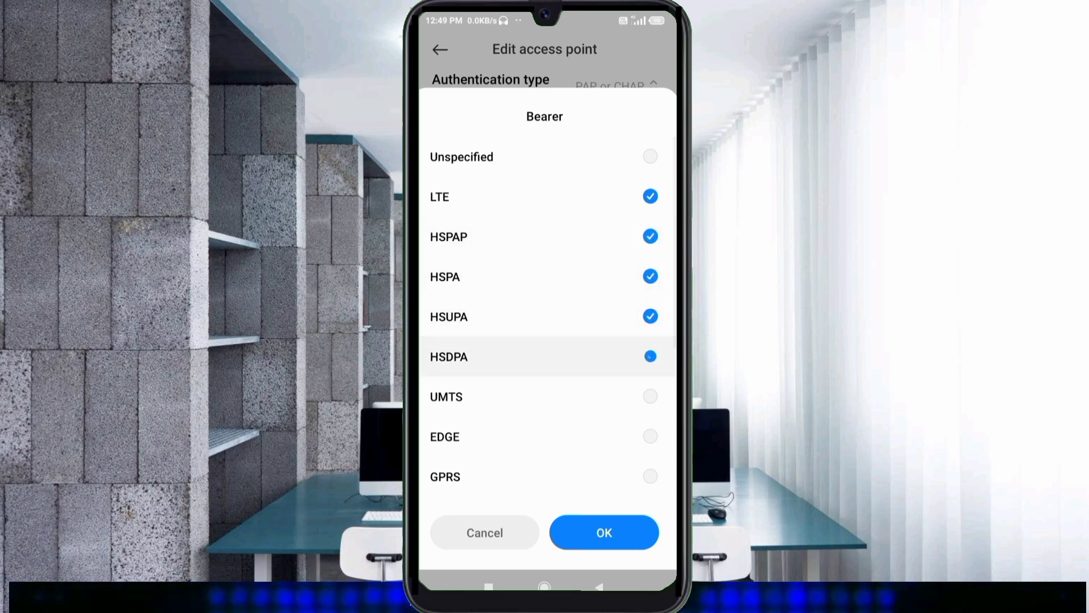
{"action": "left_click", "coordinate": [545, 397]}
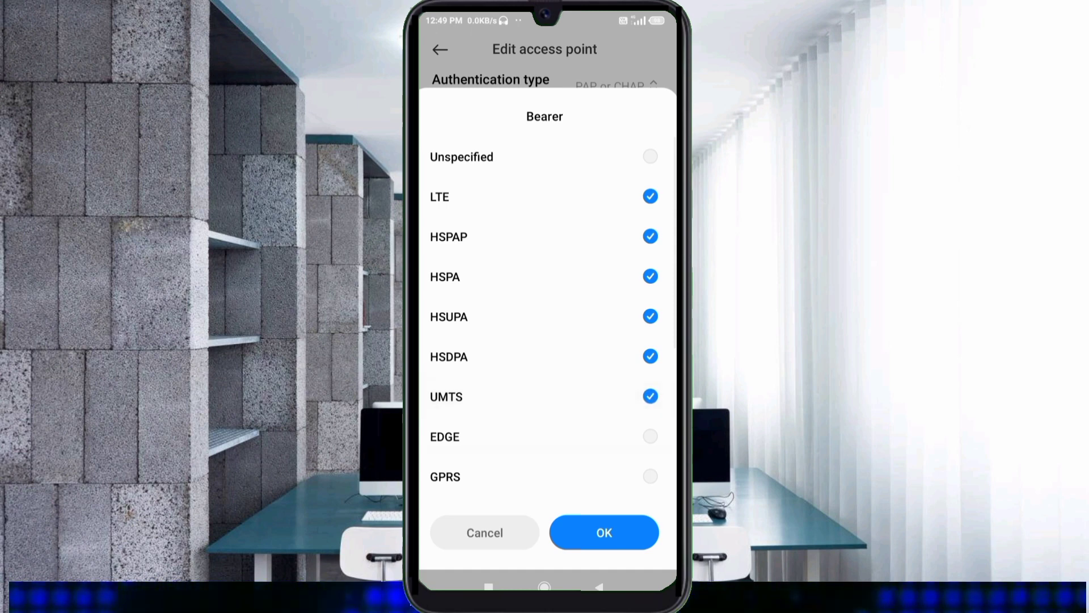
{"action": "left_click", "coordinate": [545, 436]}
{"action": "left_click", "coordinate": [544, 477]}
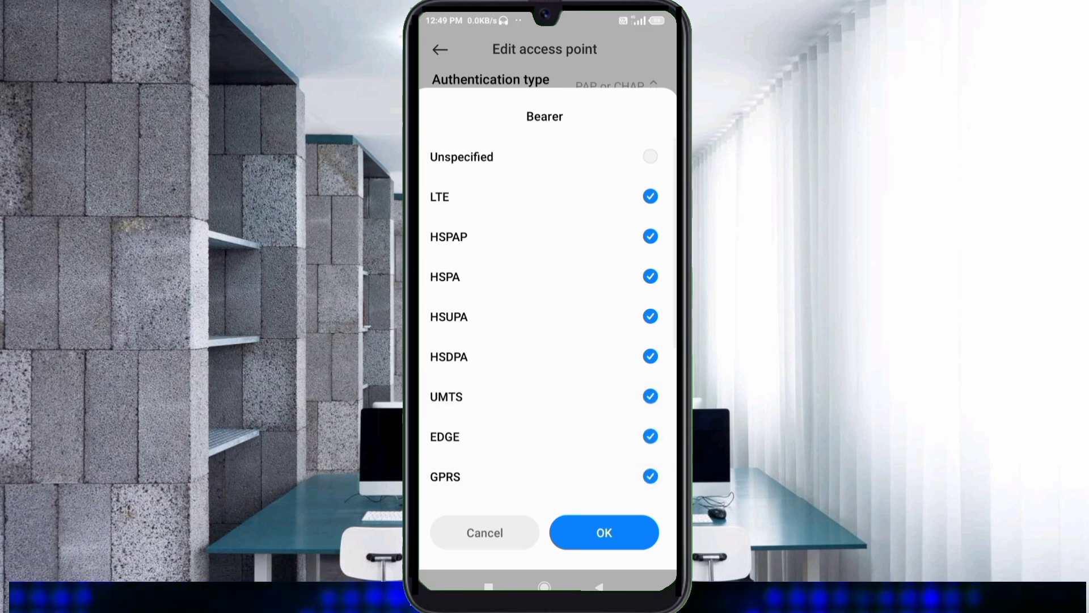
{"action": "scroll", "coordinate": [545, 324], "scroll_direction": "down", "scroll_amount": 3}
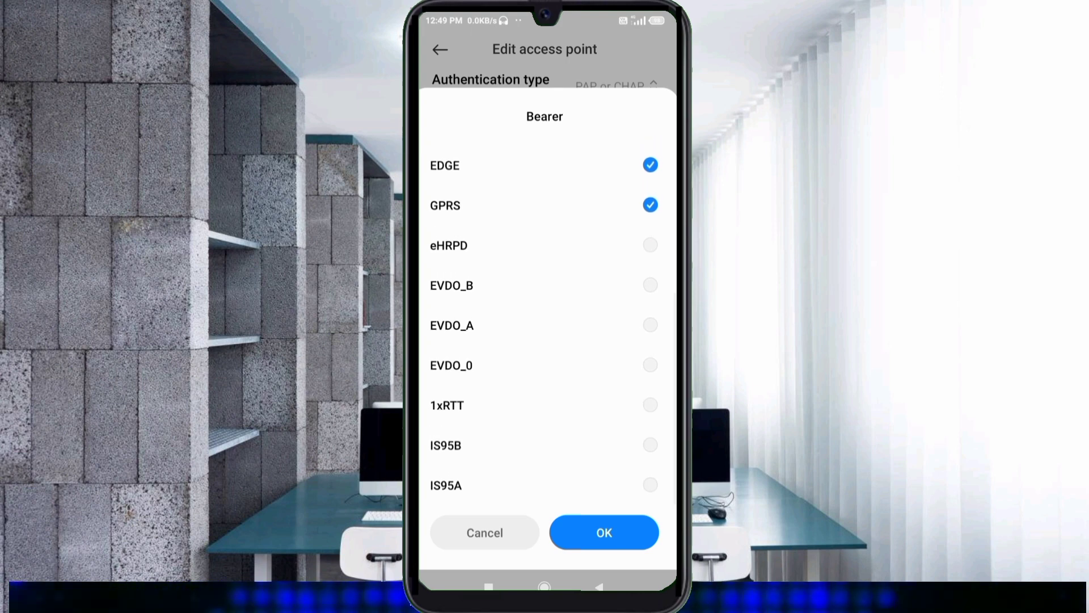
{"action": "left_click", "coordinate": [544, 405]}
{"action": "left_click", "coordinate": [544, 445]}
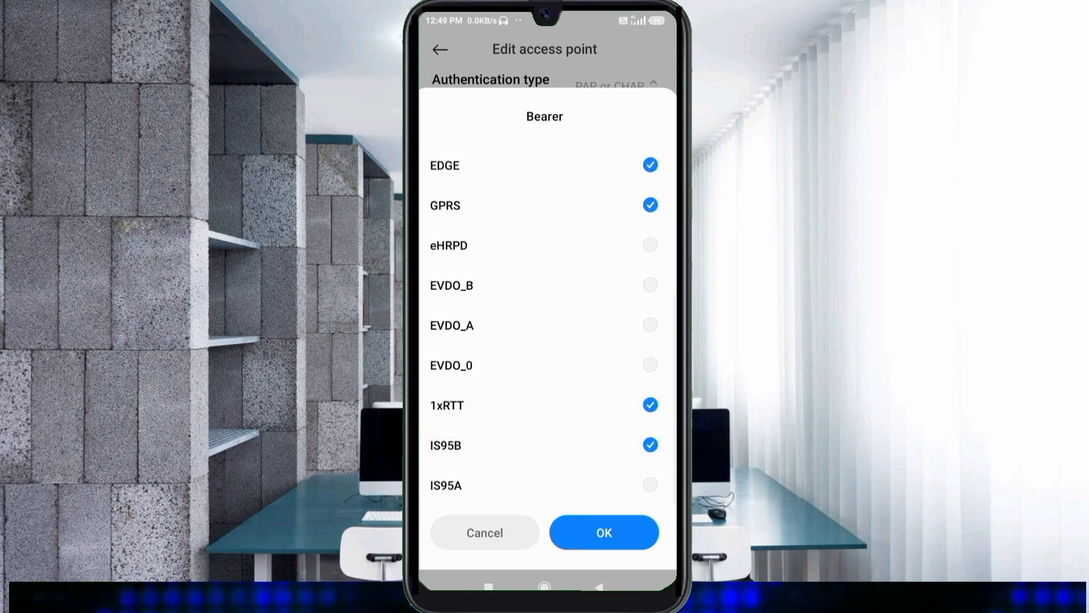
{"action": "left_click", "coordinate": [545, 485]}
{"action": "scroll", "coordinate": [545, 324], "scroll_direction": "up", "scroll_amount": 5}
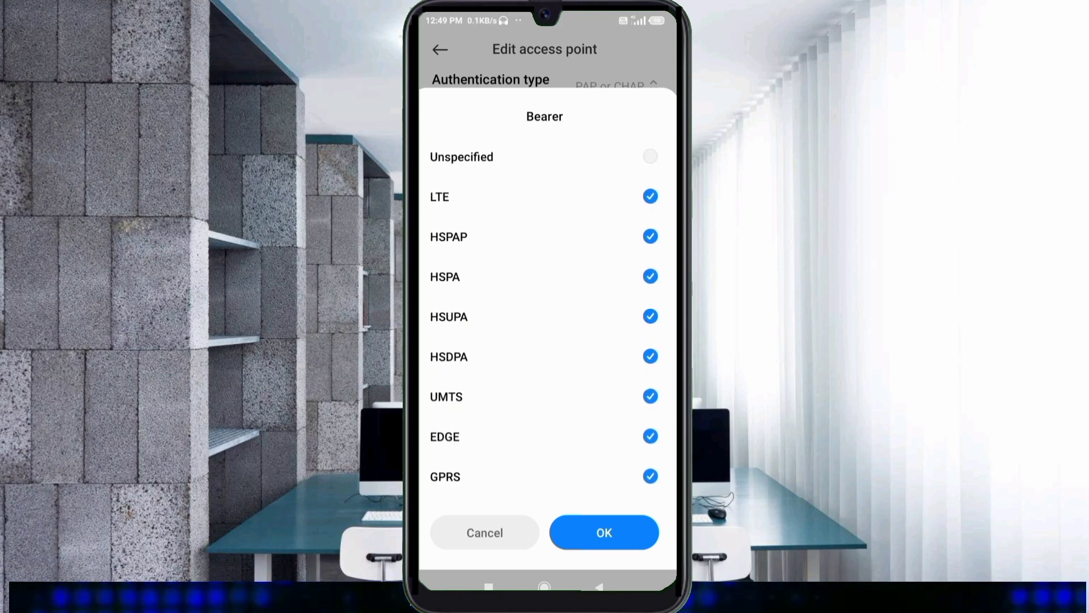
Confirm the bearer selection and save the Airtel 4G access point to the APN list.
{"action": "left_click", "coordinate": [604, 532]}
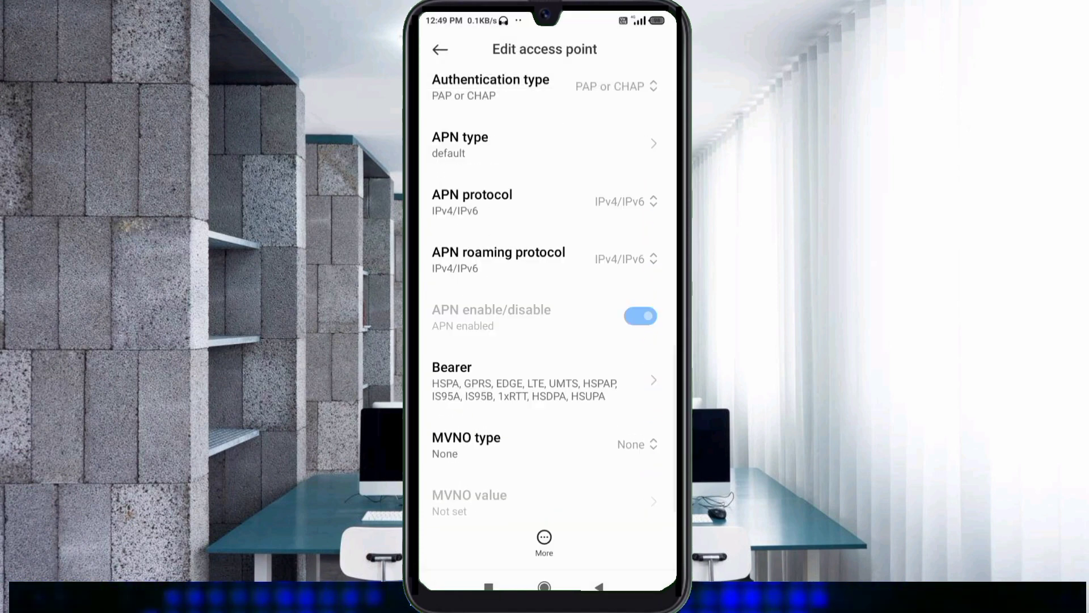
{"action": "scroll", "coordinate": [545, 324], "scroll_direction": "up", "scroll_amount": 5}
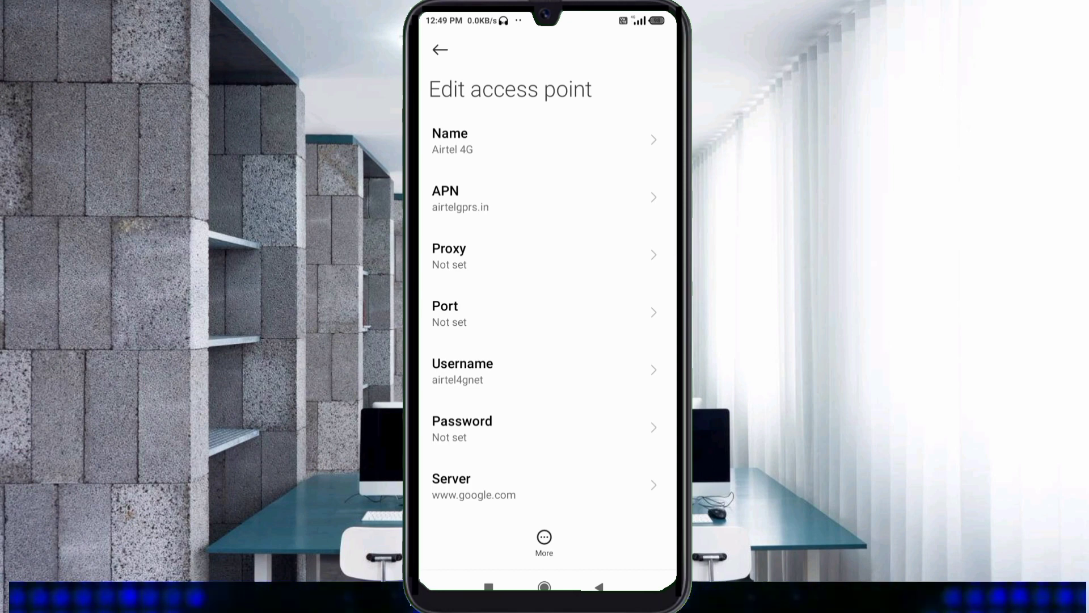
{"action": "left_click", "coordinate": [544, 541]}
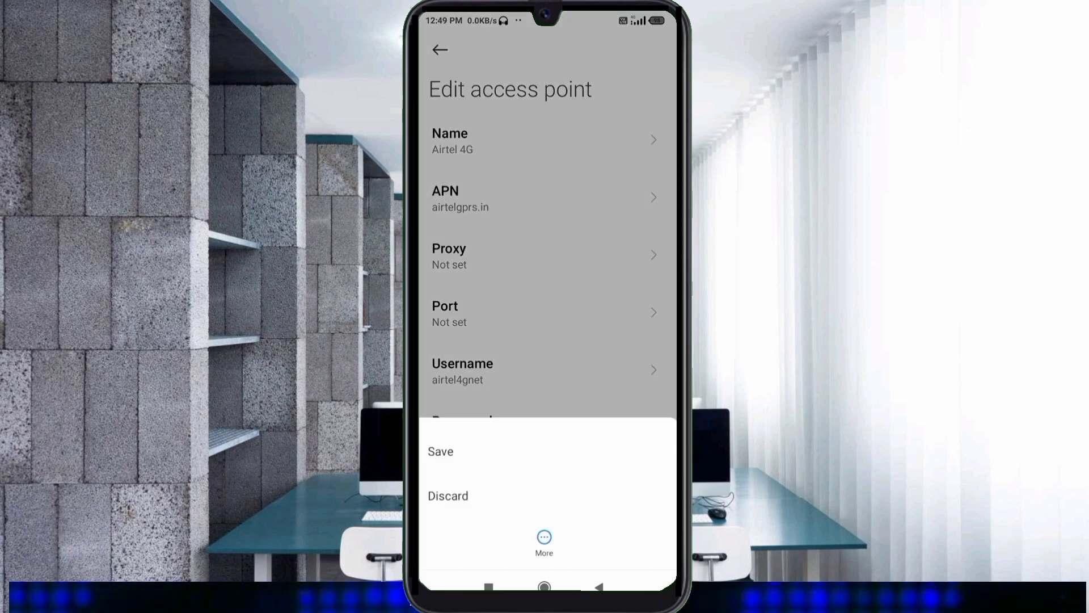
{"action": "left_click", "coordinate": [439, 451]}
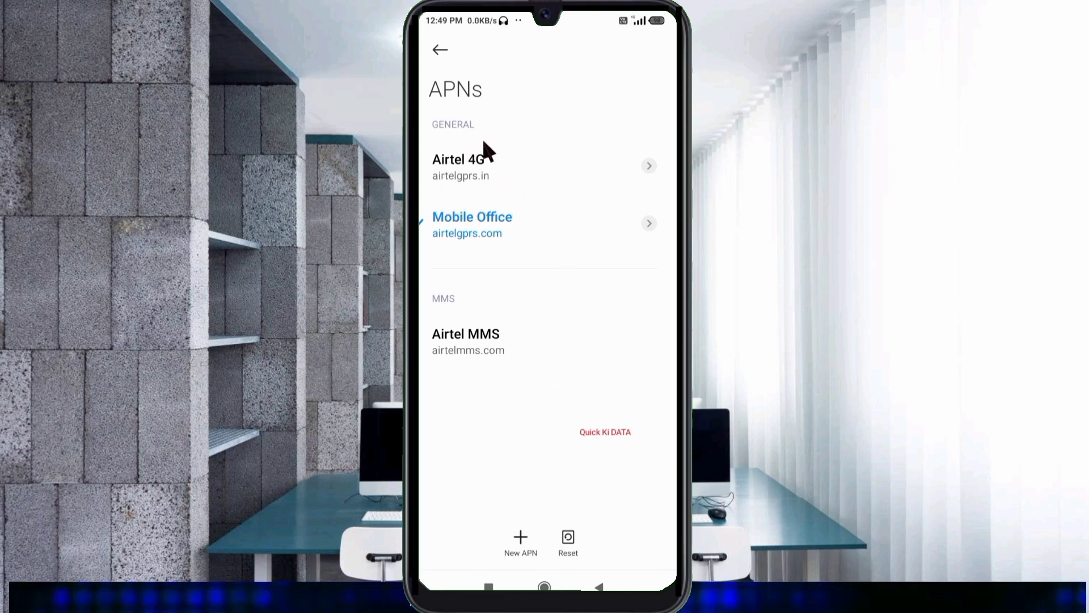
Select Airtel 4G as the active access point in the APN list.
{"action": "left_click", "coordinate": [477, 191]}
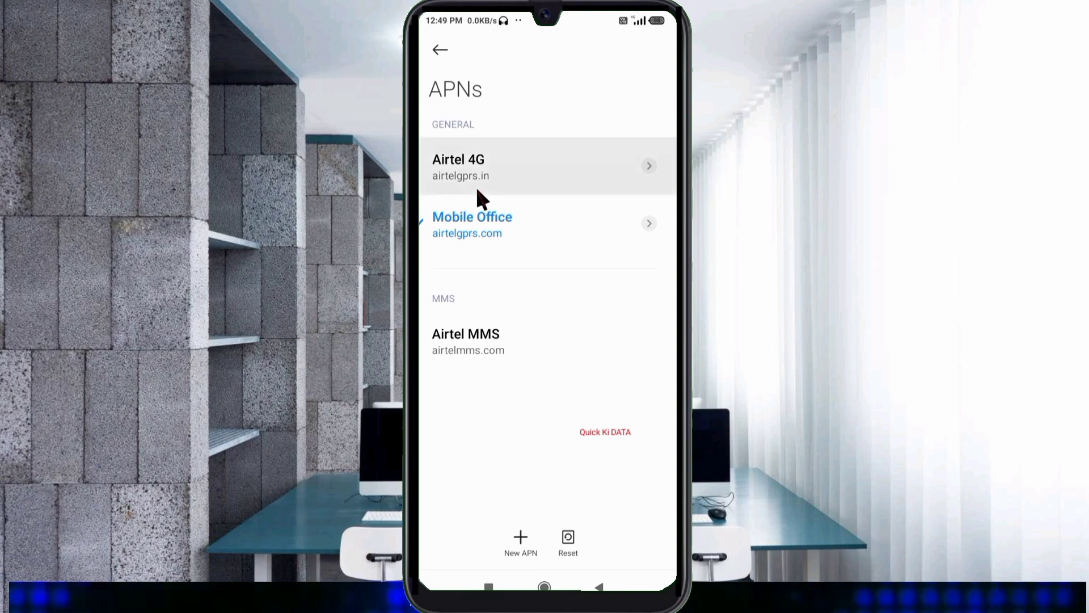